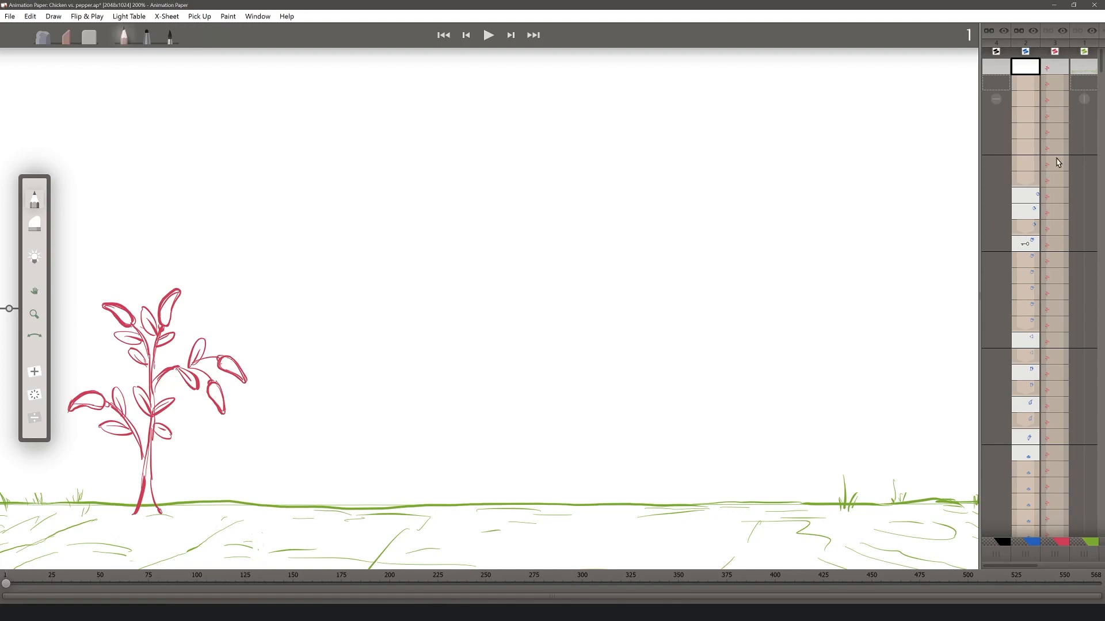
- Look through the X-sheet down to its later frames and play the animation
drag(1101, 62, 1099, 480)
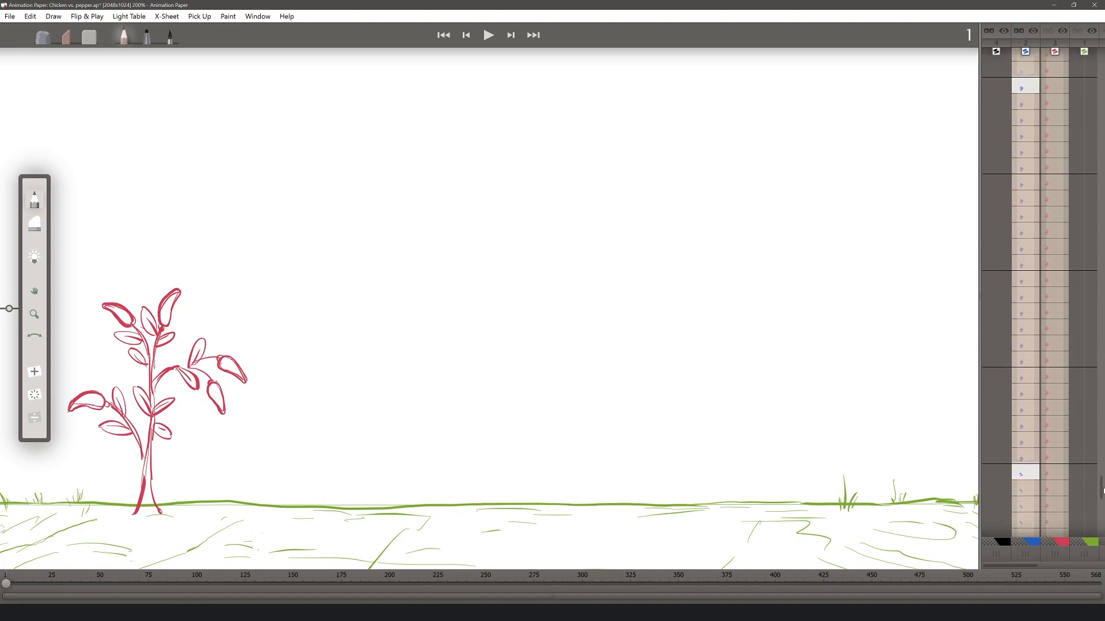
click(488, 36)
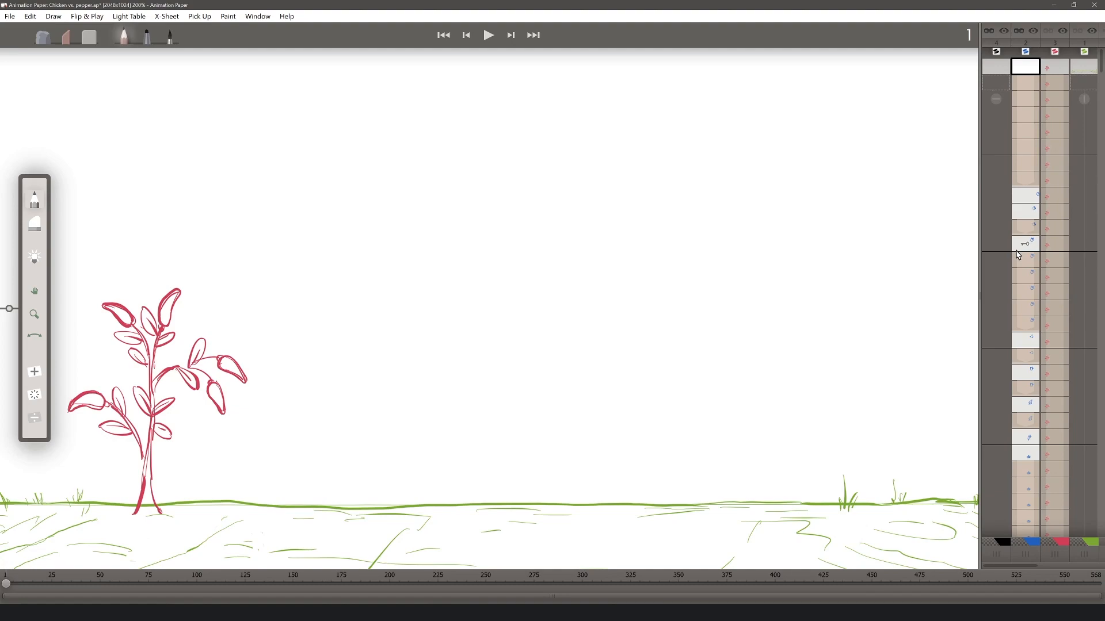
- Go to frame 12 on the chicken layer and toggle its key drawing mark off and on
click(1016, 250)
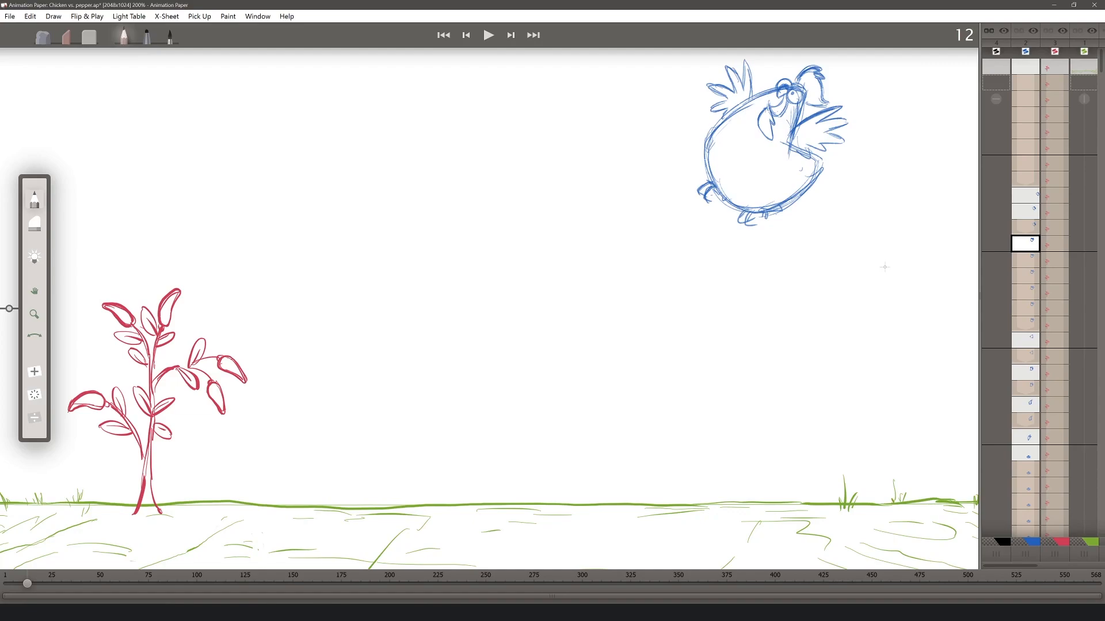
key(k)
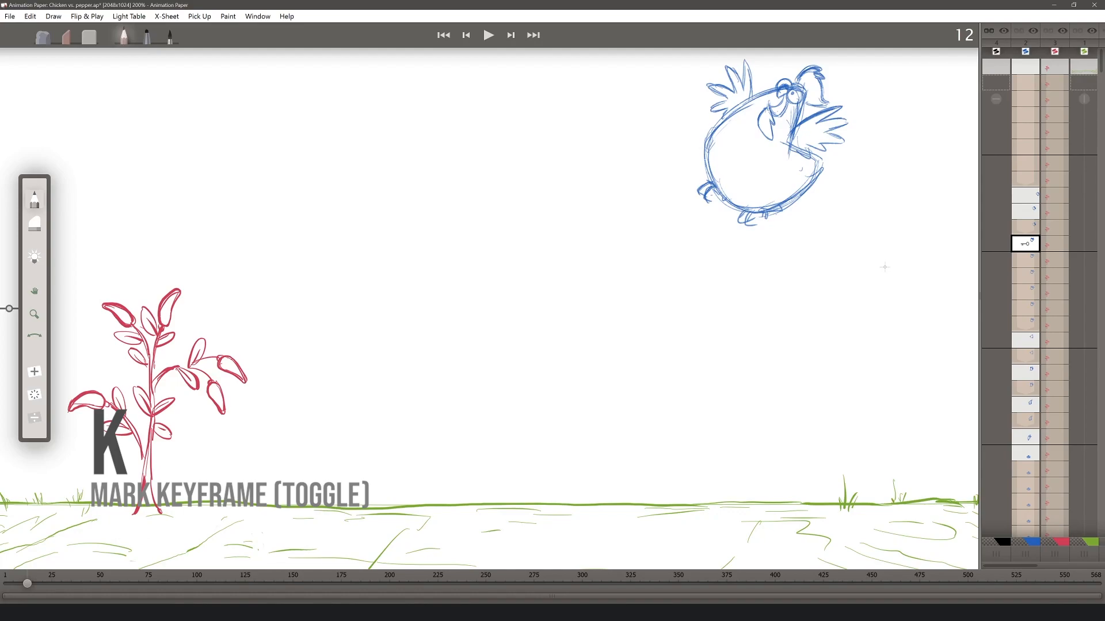
key(shift+k)
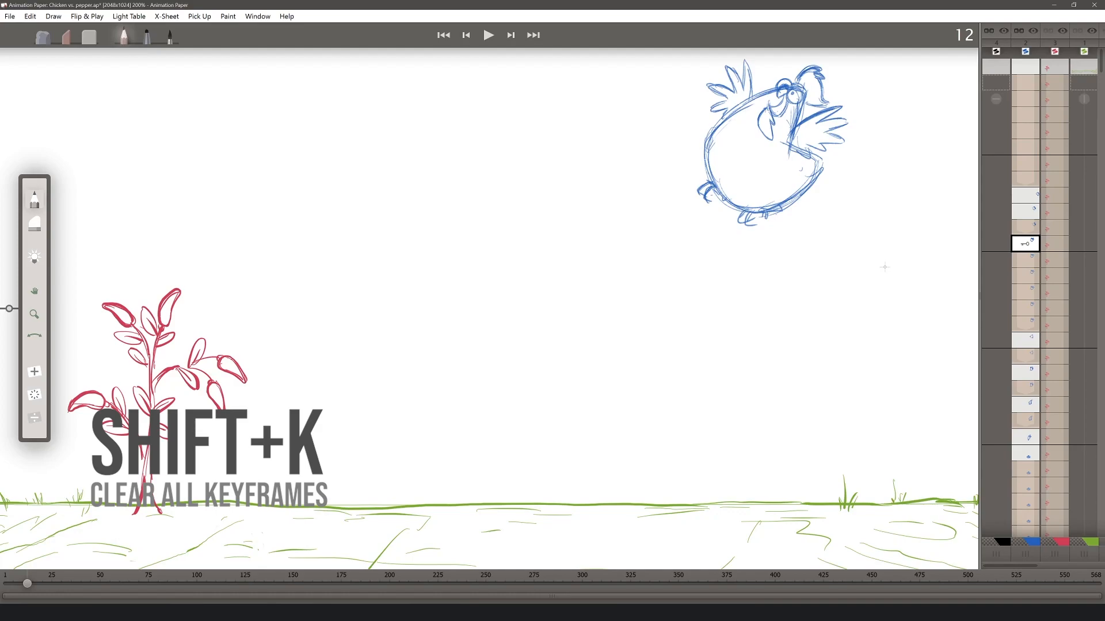
- Skip forward from the first frame to the key drawing at frame 12 and turn on the backlight (onion skin)
key(Home)
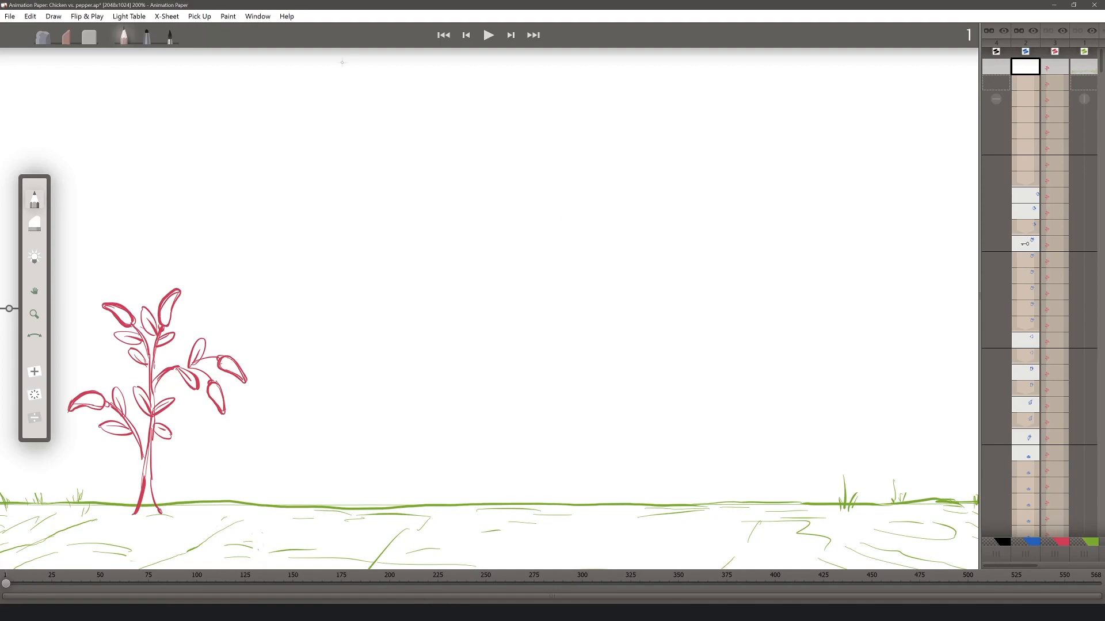
click(129, 16)
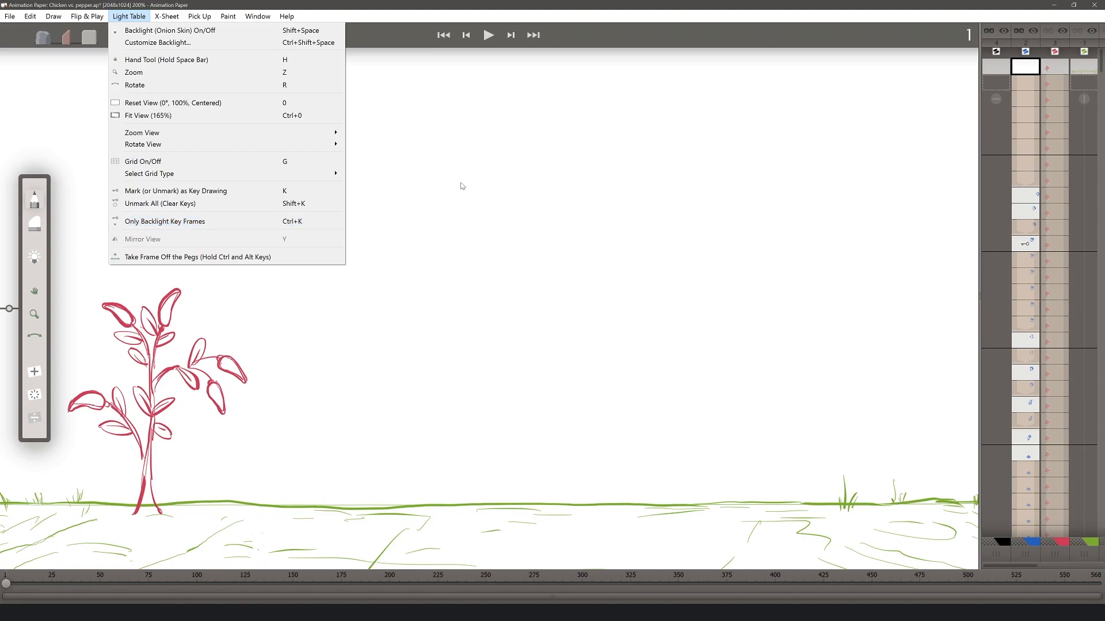
click(591, 16)
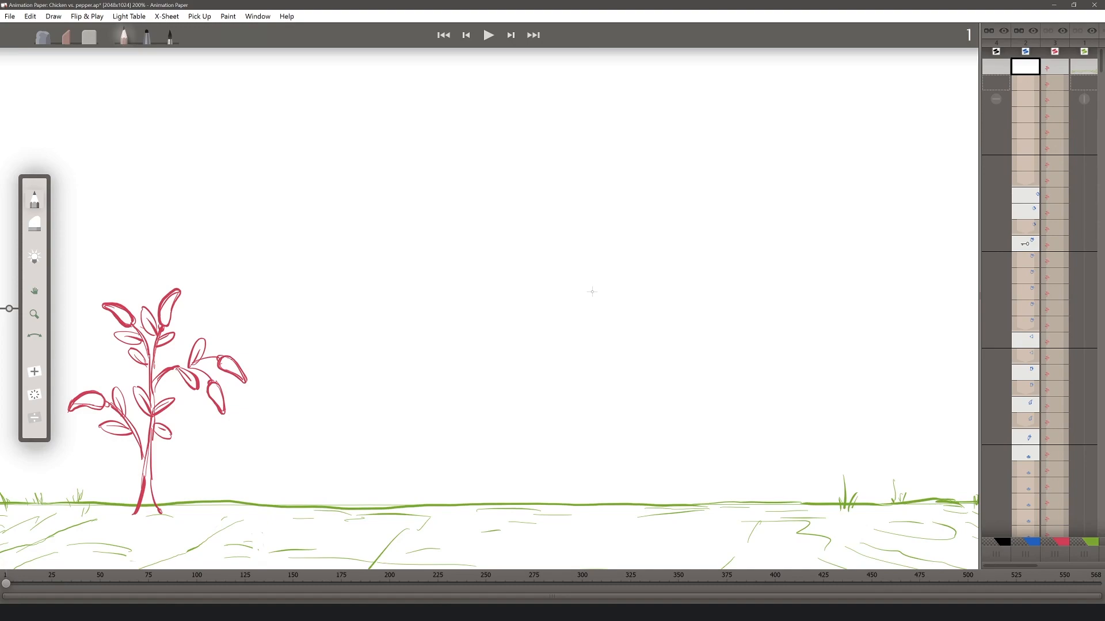
key(shift+Down)
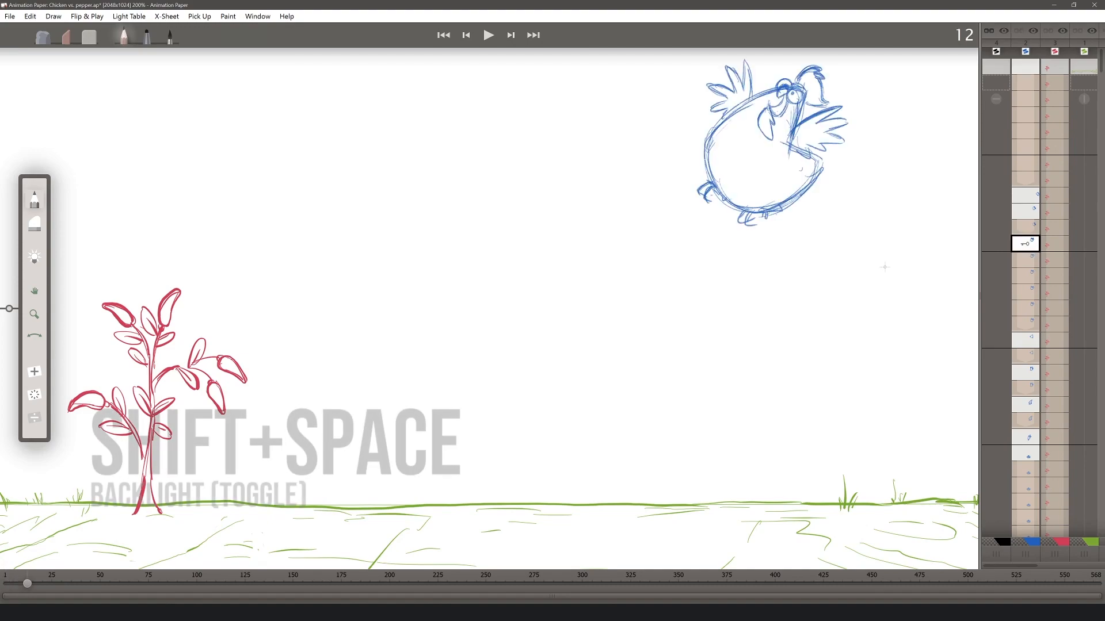
key(shift+space)
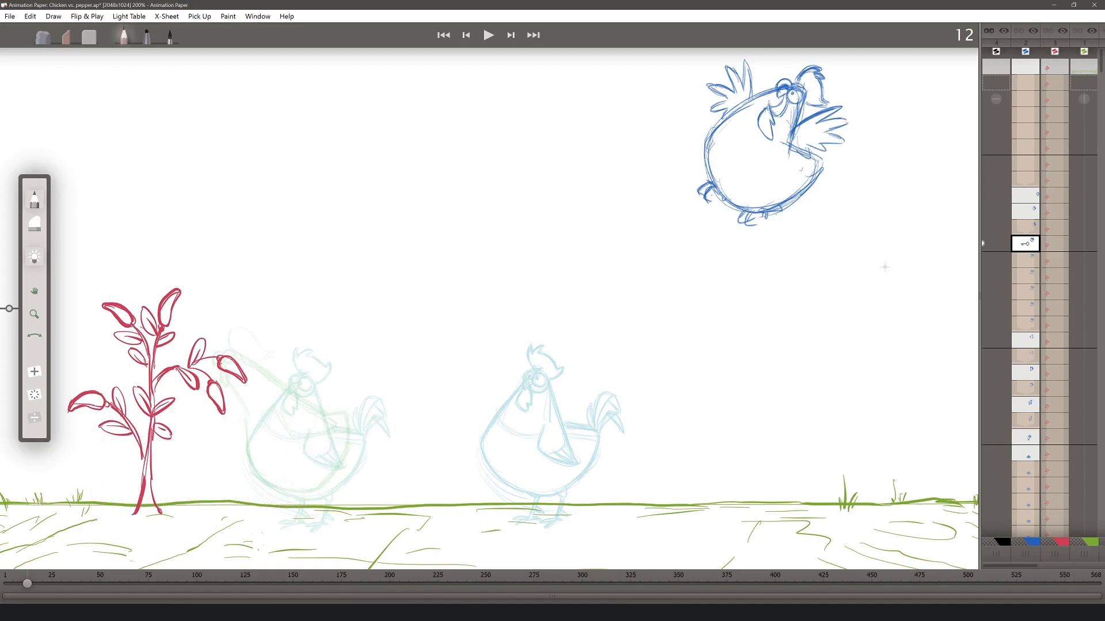
- Step forward through the chicken drawings from frame 12 to frame 245 with the key frames backlit
key(Down)
key(Down)
key(Down)
key(Down)
key(Down)
key(Down)
key(Down)
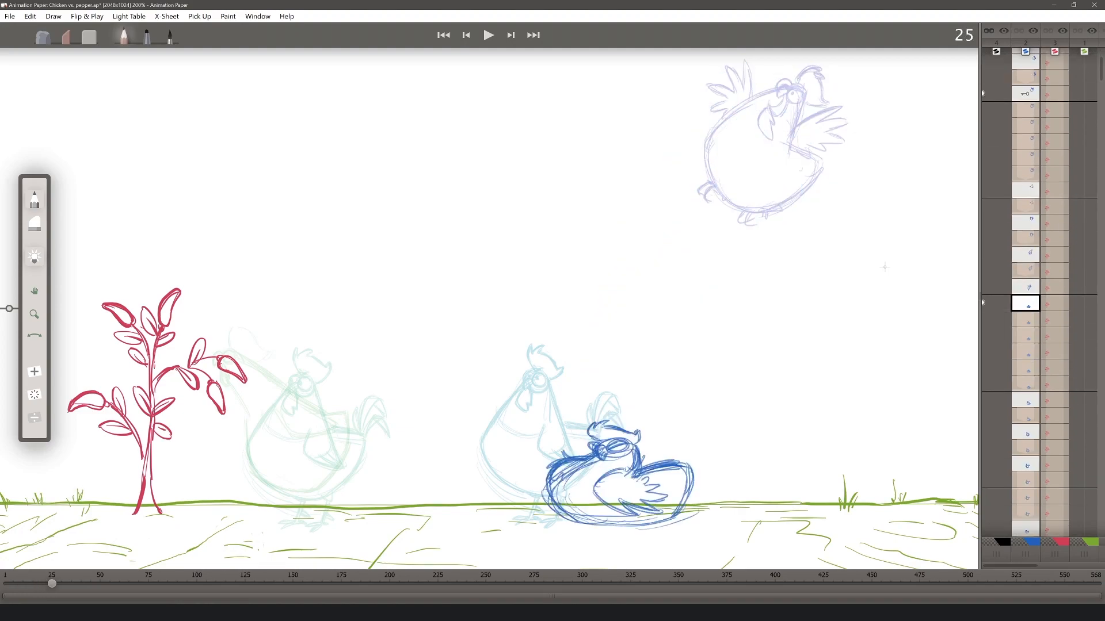
key(Down)
key(Down)
key(Down)
key(Down)
key(Down)
key(Down)
key(Down)
key(Down)
key(Down)
key(Down)
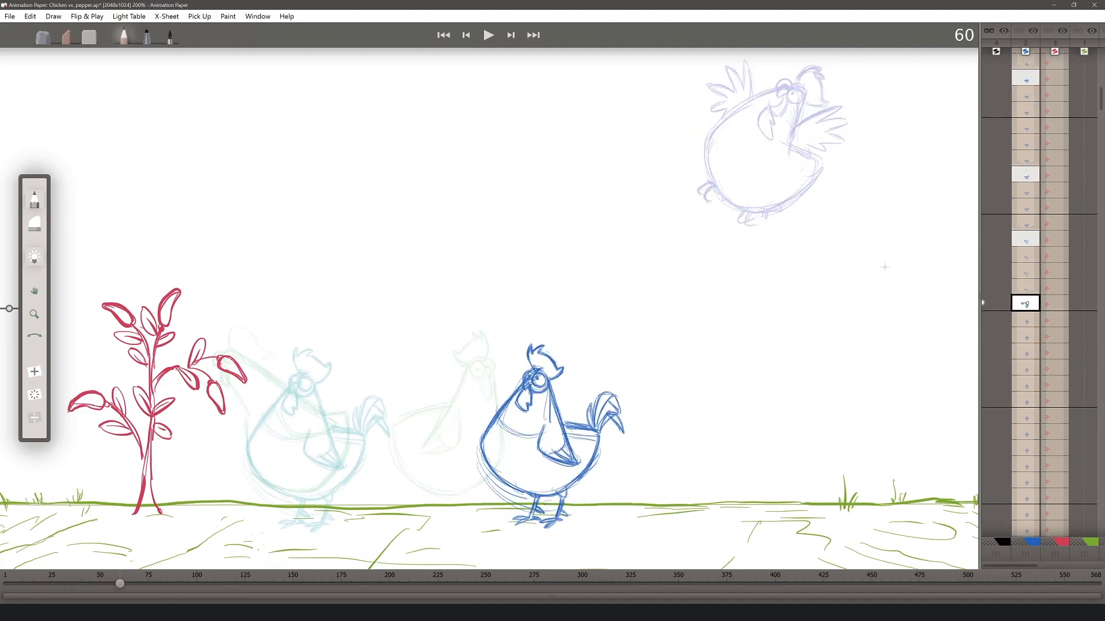
key(Down)
key(Down)
key(Down)
key(Down)
key(Down)
key(Down)
key(Down)
key(Down)
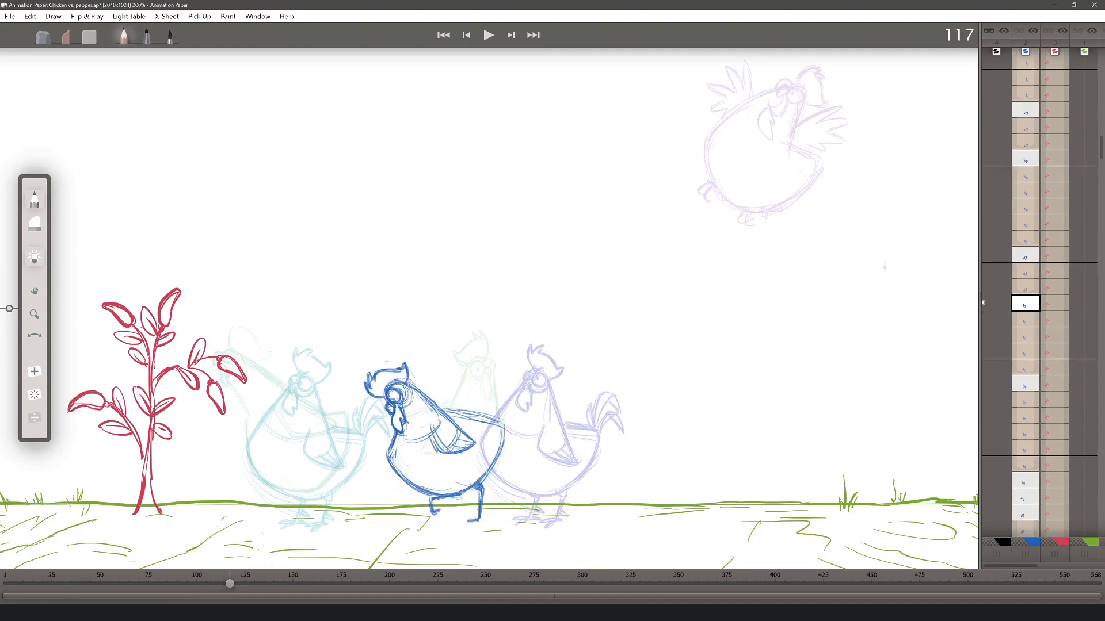
key(Down)
key(Down)
key(Down)
key(Down)
key(Down)
key(Down)
key(Down)
key(Down)
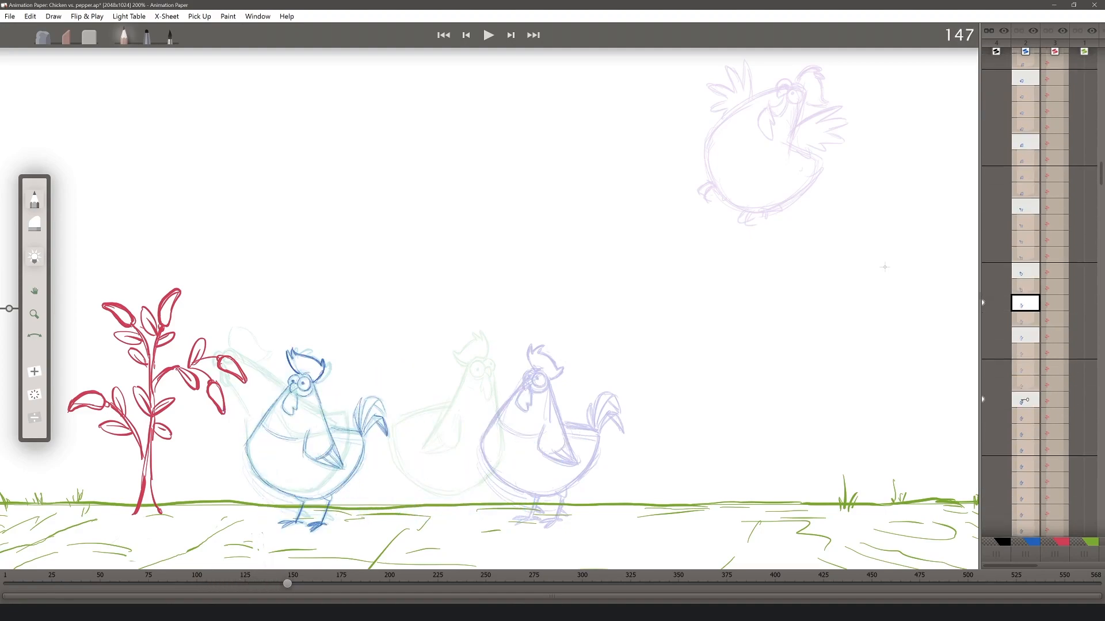
key(Down)
key(Down)
key(Down)
key(Down)
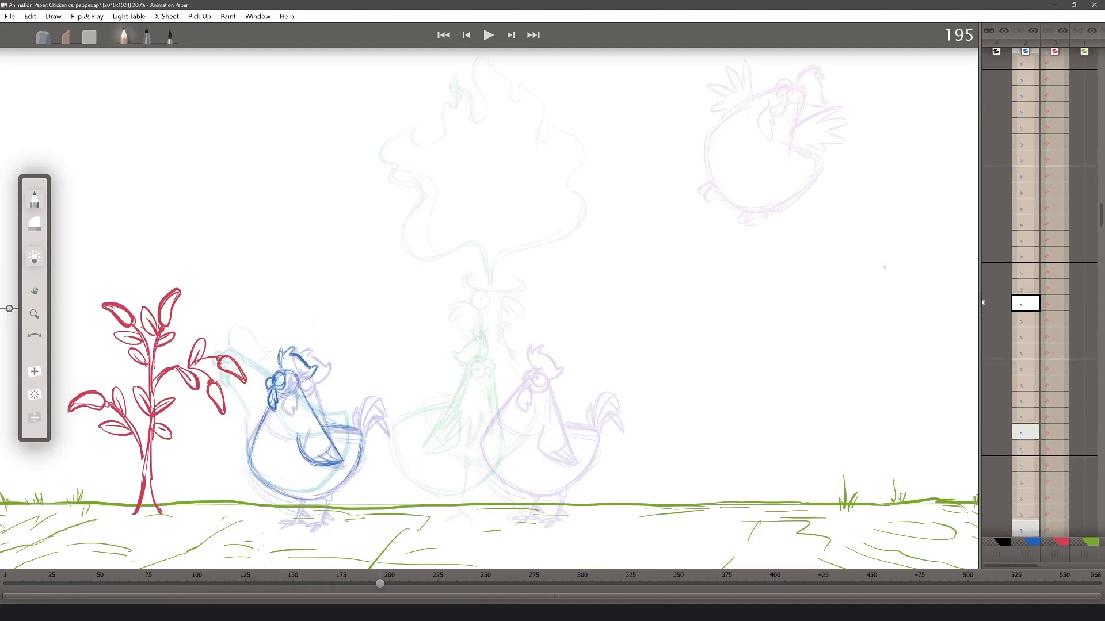
key(Down)
key(Down)
key(Down)
key(Down)
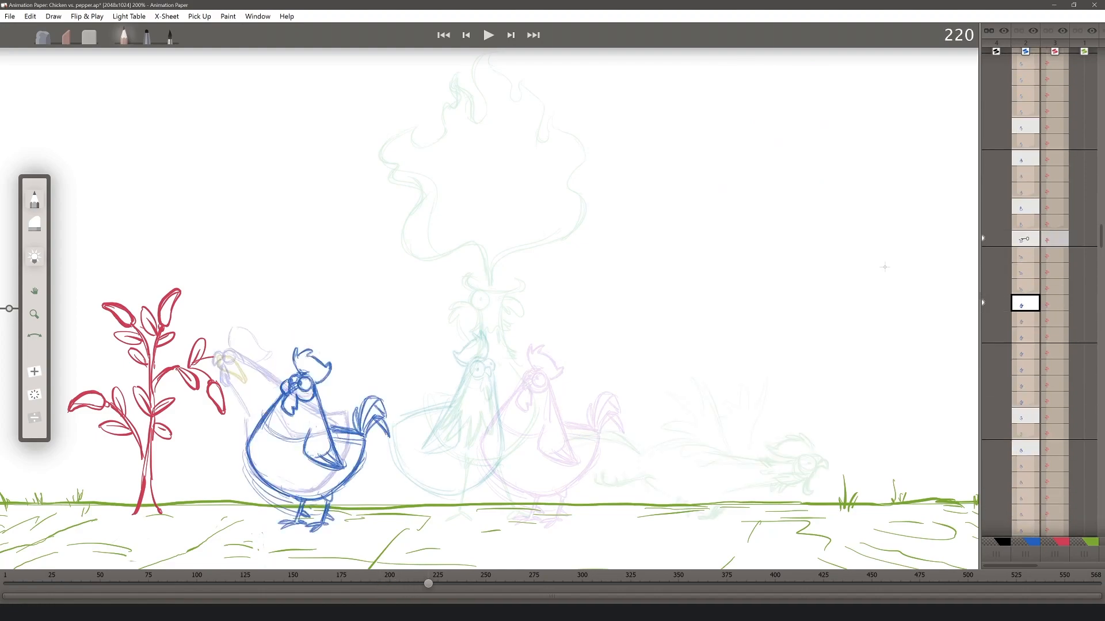
key(Down)
key(Down)
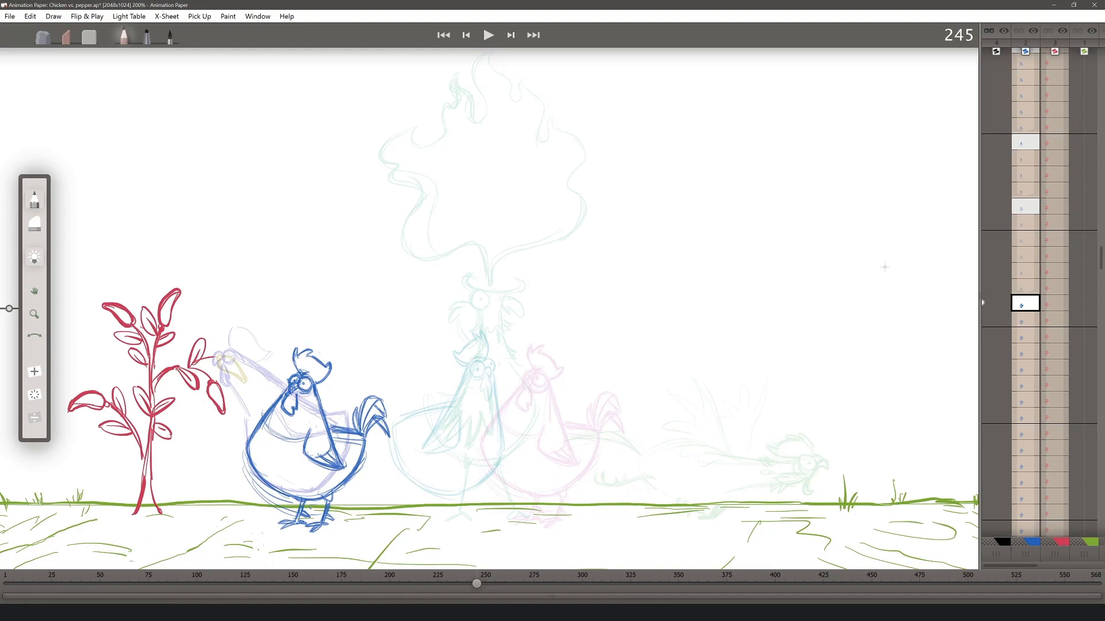
- Copy the chicken's key drawing at frame 153
key(f)
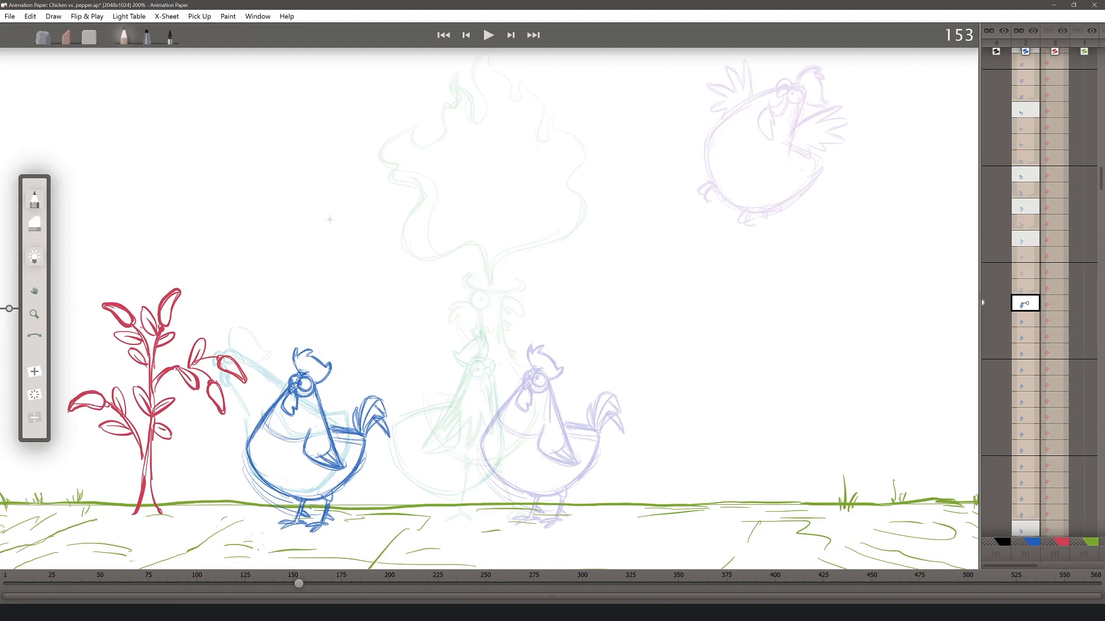
click(29, 18)
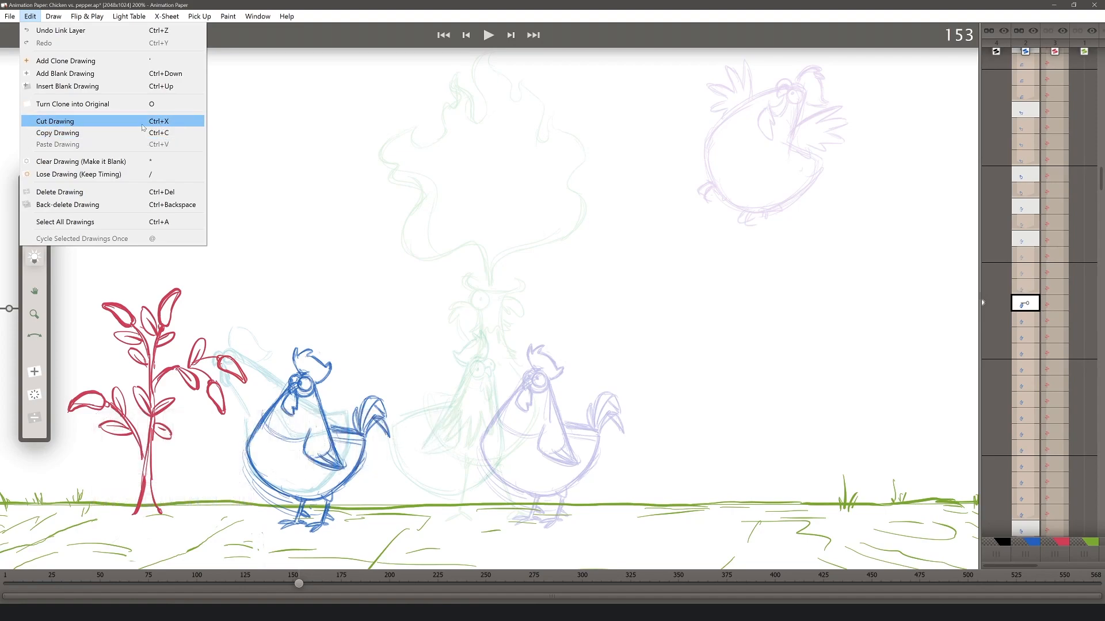
click(72, 135)
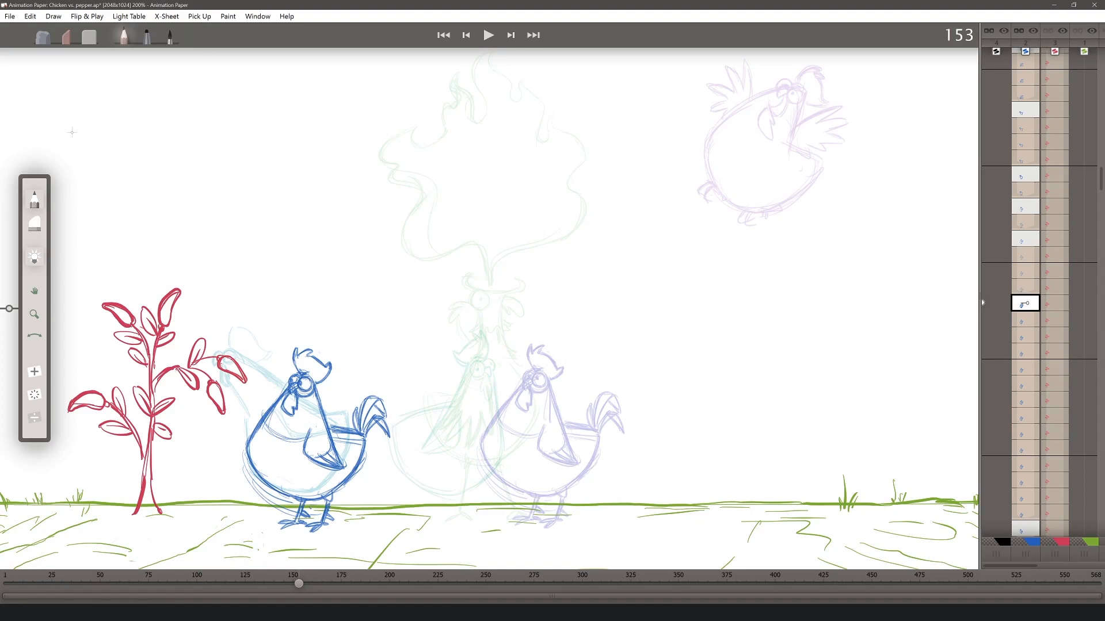
- Paste the copied chicken drawing at frame 501 on the chicken layer
drag(1100, 183, 1102, 302)
click(1033, 257)
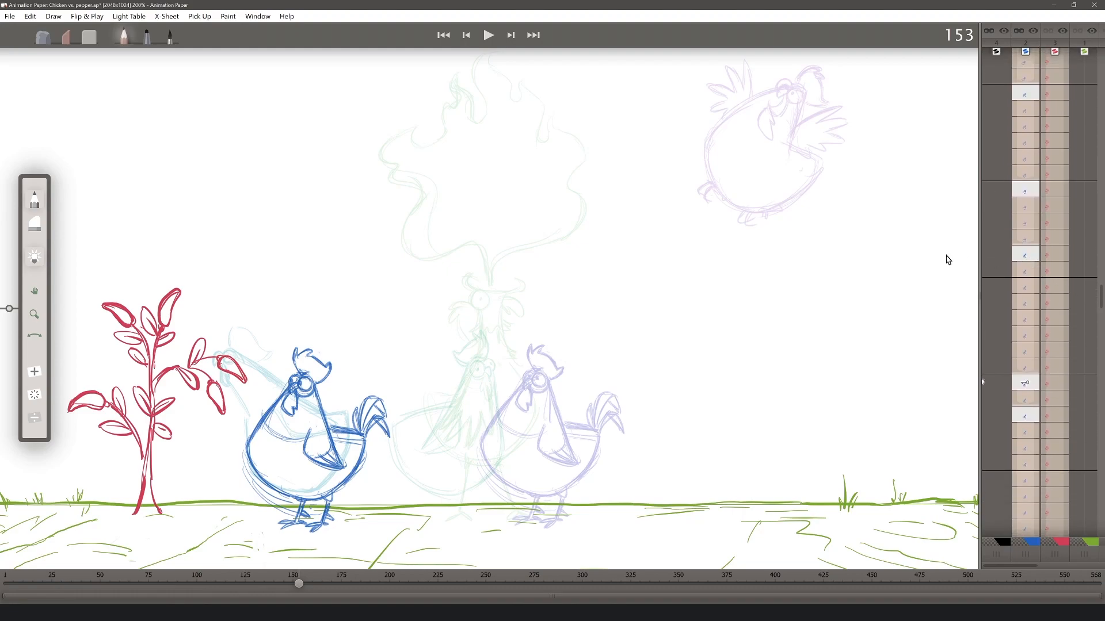
scroll(1024, 403, down, 5)
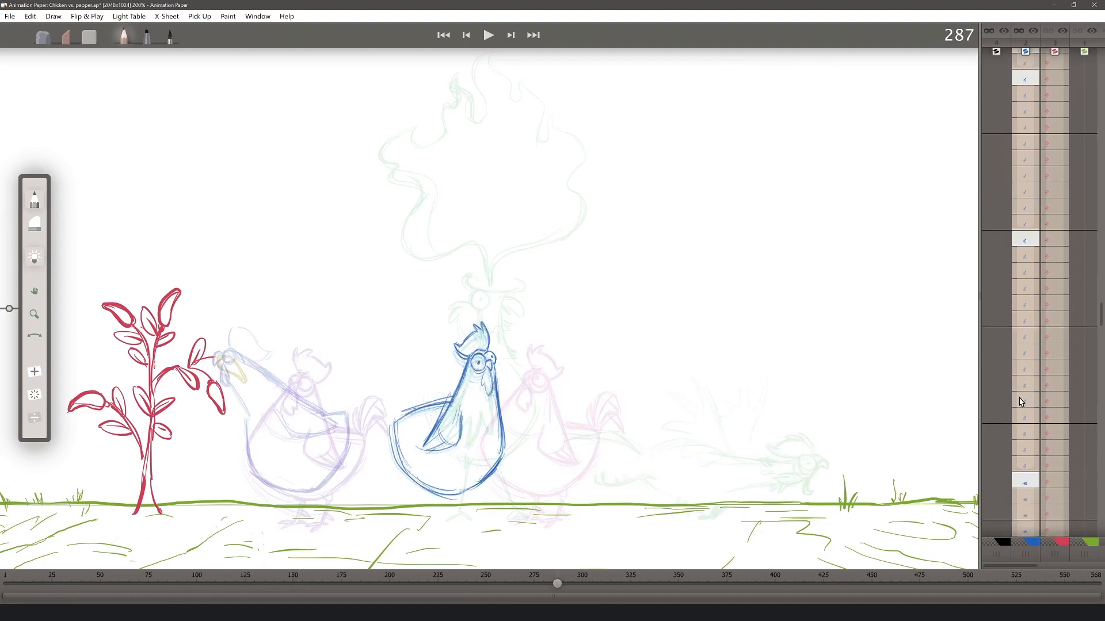
scroll(1027, 404, down, 7)
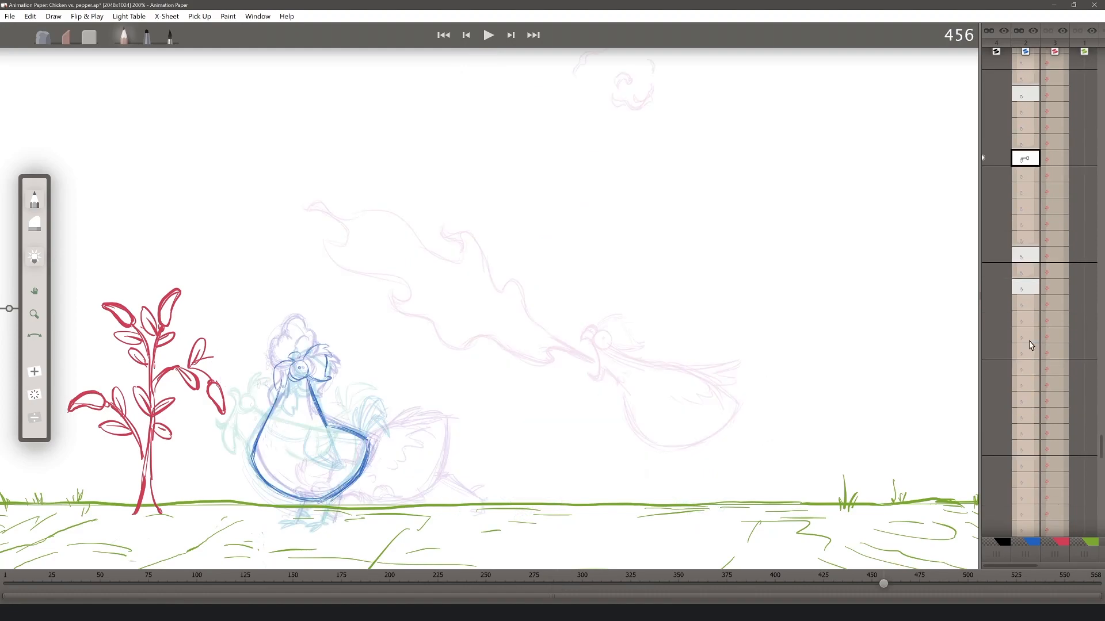
scroll(1031, 348, down, 7)
scroll(1031, 368, down, 3)
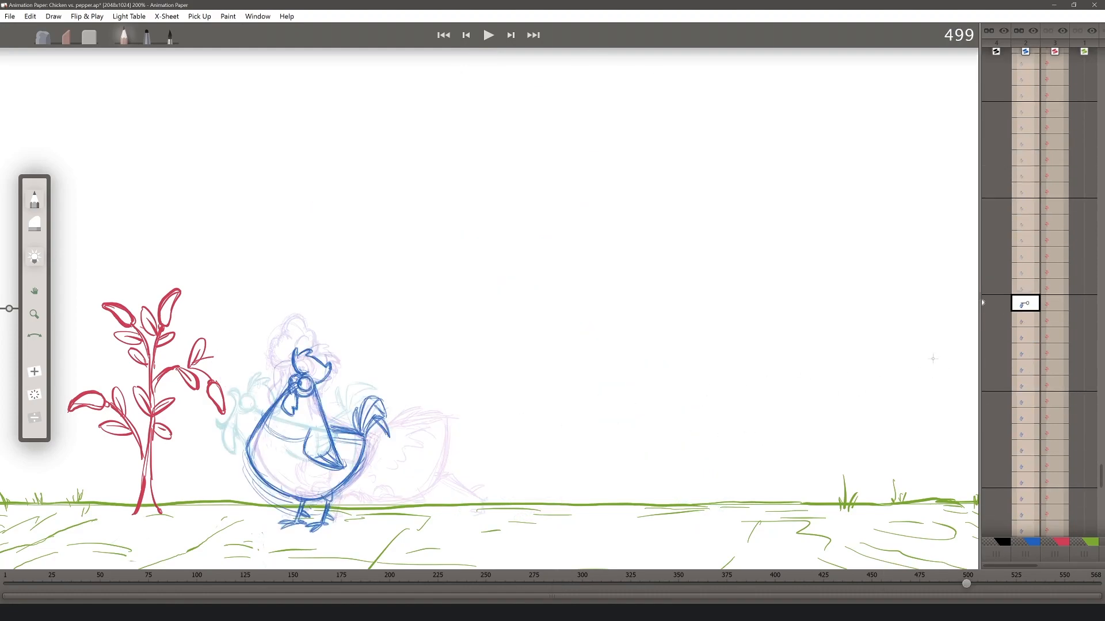
scroll(1028, 340, down, 2)
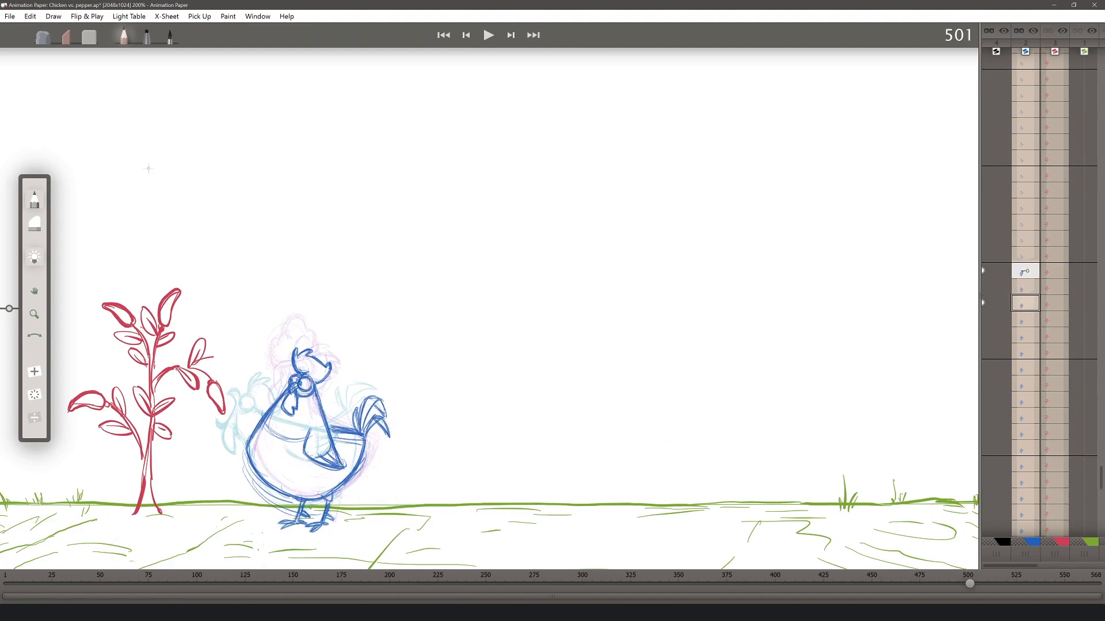
click(30, 16)
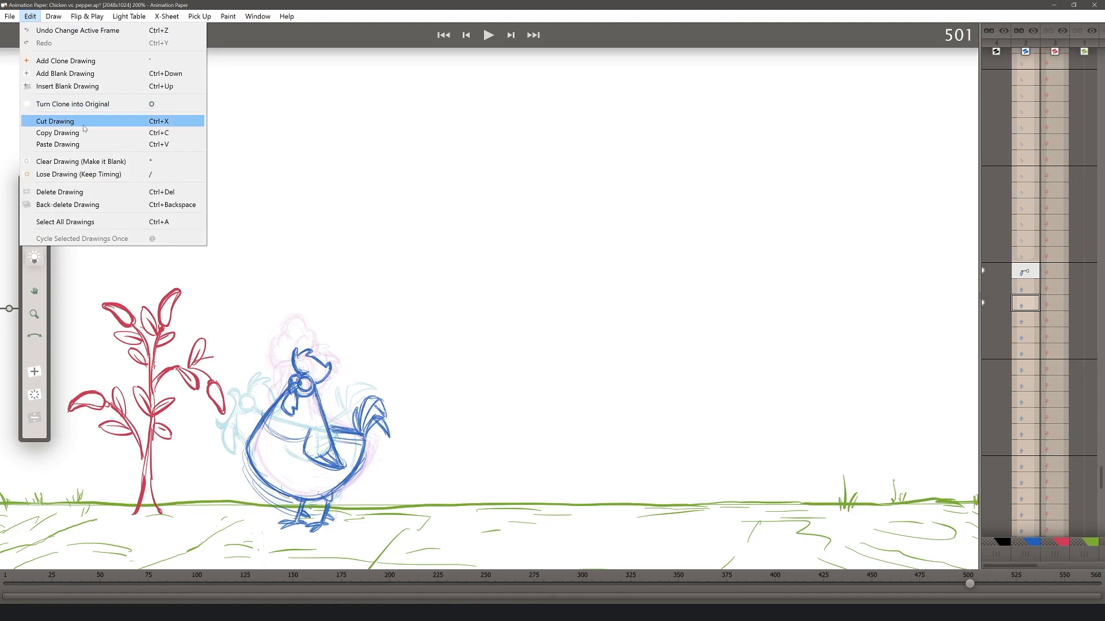
click(97, 144)
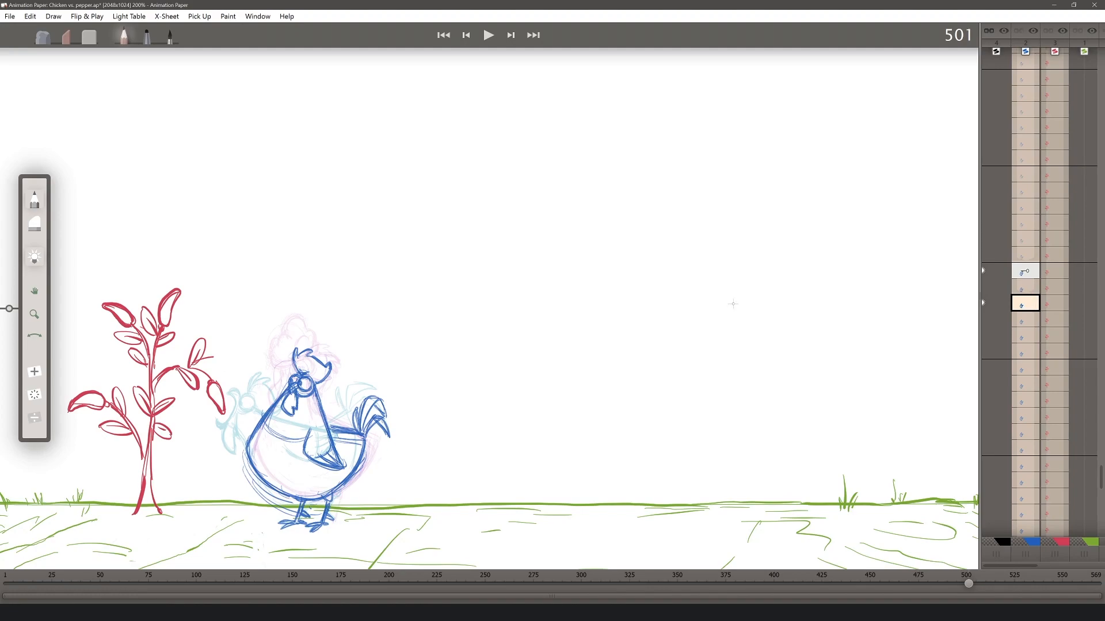
- Scribble beside the chicken in the pasted frame 501 drawing and erase the scribble from its original at frame 153
mouse_move(350, 314)
mouse_down()
mouse_move(422, 380)
mouse_move(379, 312)
mouse_move(415, 361)
mouse_move(408, 352)
mouse_move(448, 358)
mouse_up()
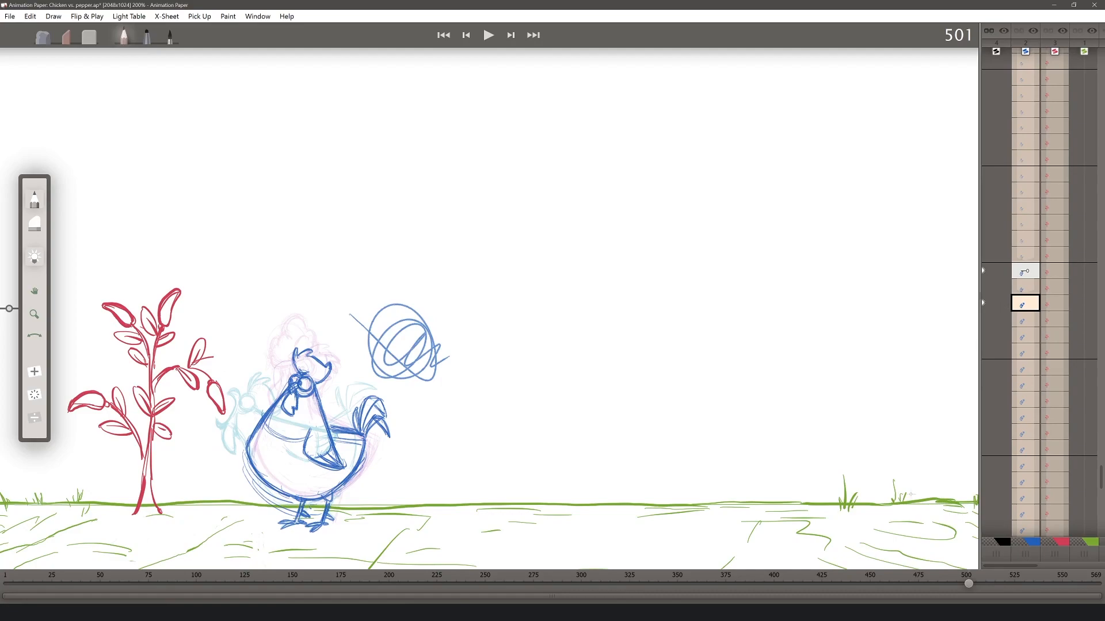
drag(974, 587, 298, 584)
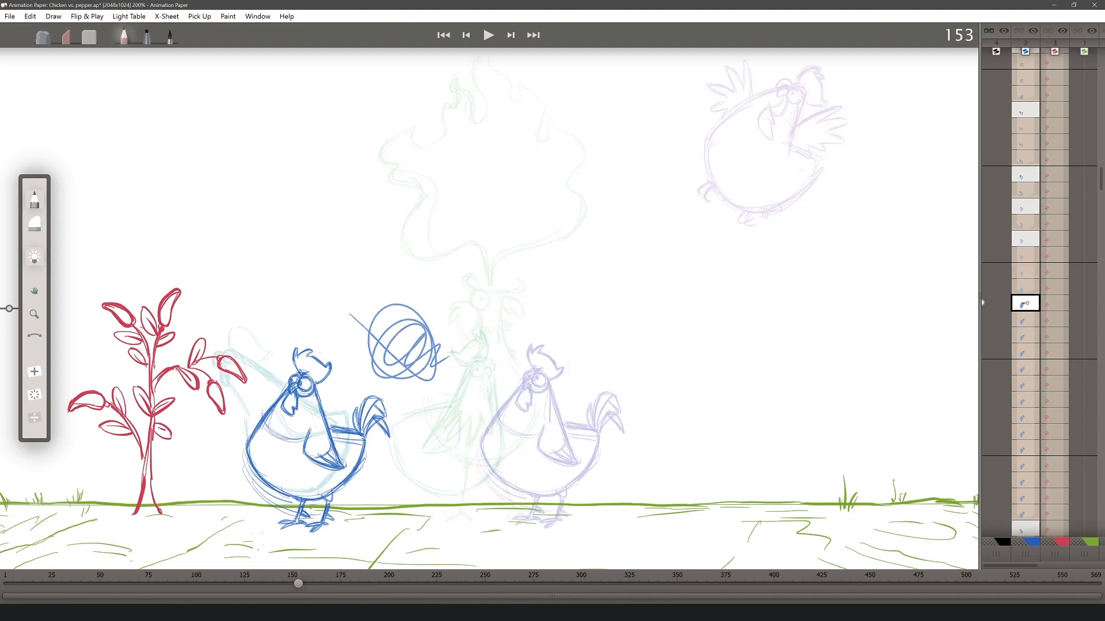
key(e)
mouse_move(452, 352)
mouse_down()
mouse_move(415, 382)
mouse_move(402, 377)
mouse_move(417, 325)
mouse_move(391, 345)
mouse_move(342, 302)
mouse_move(363, 317)
mouse_up()
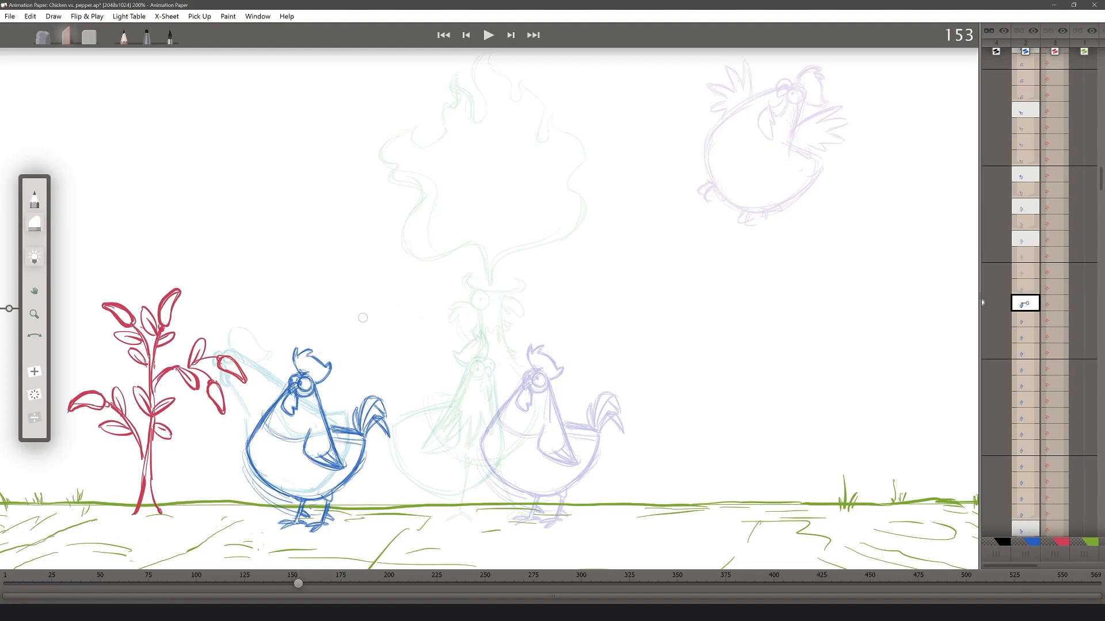
key(f)
key(f)
key(l)
- Set the playback rate to 60 frames per second
click(94, 18)
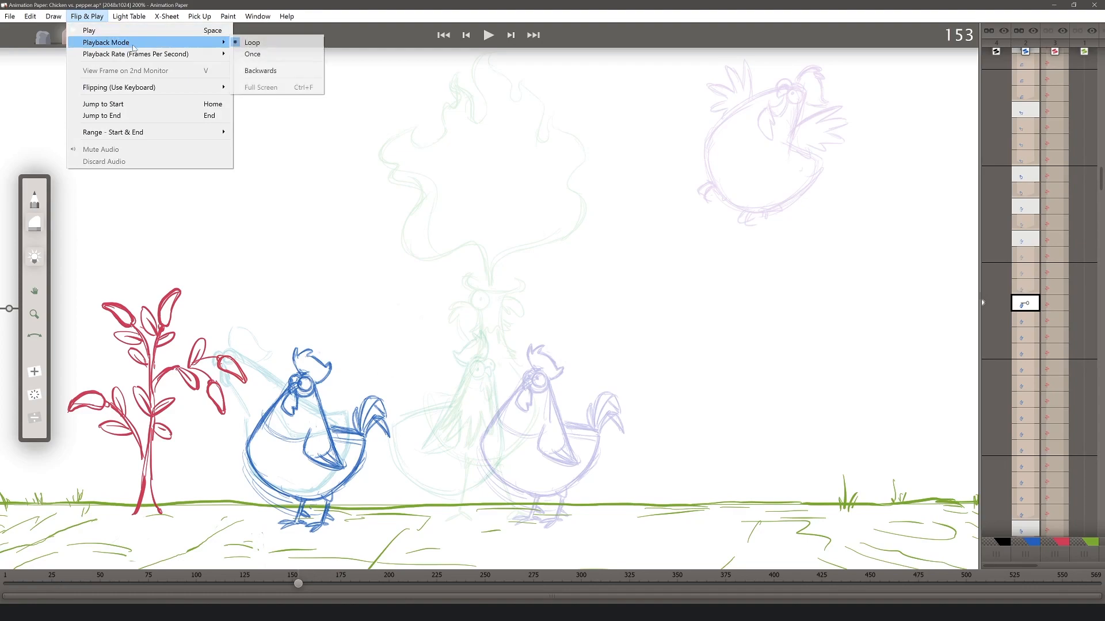
mouse_move(172, 55)
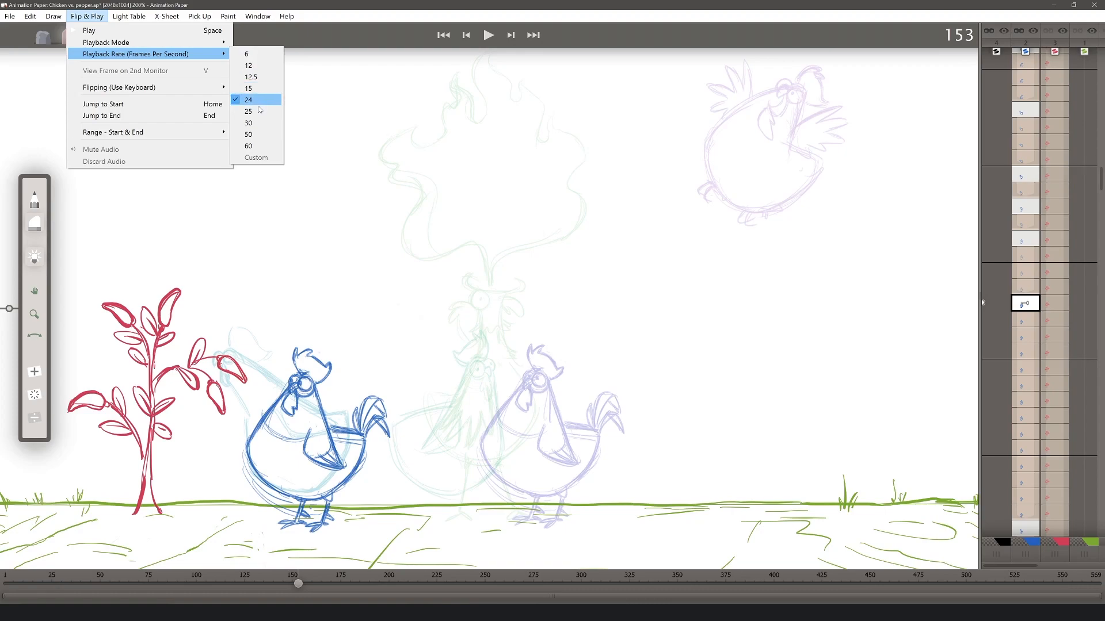
click(268, 146)
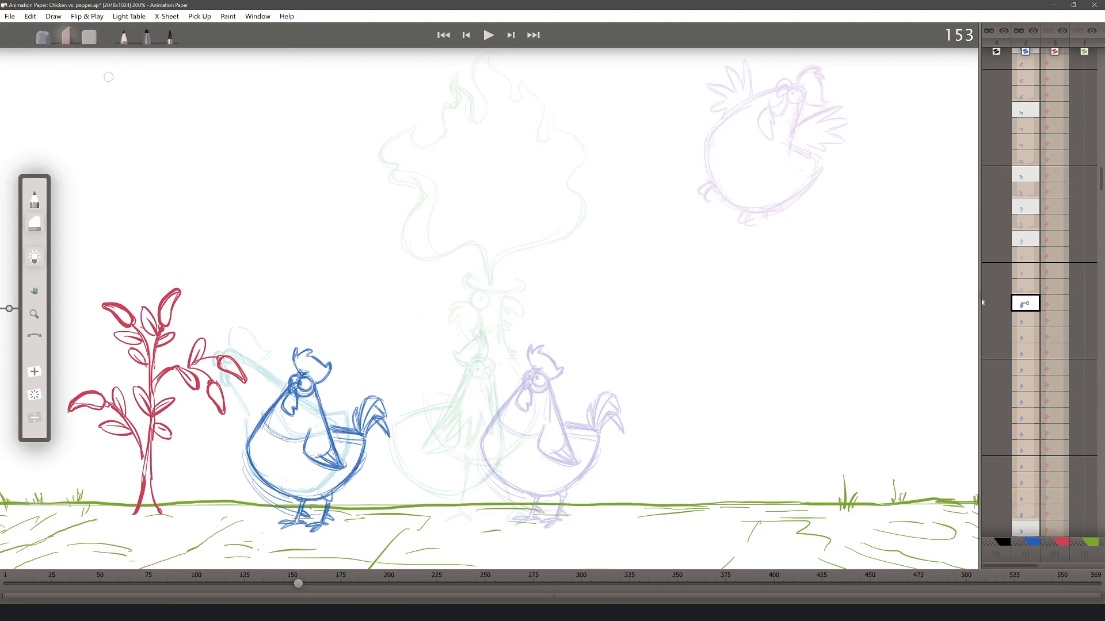
- Examine the available keyboard flipping commands for stepping between drawings
click(89, 19)
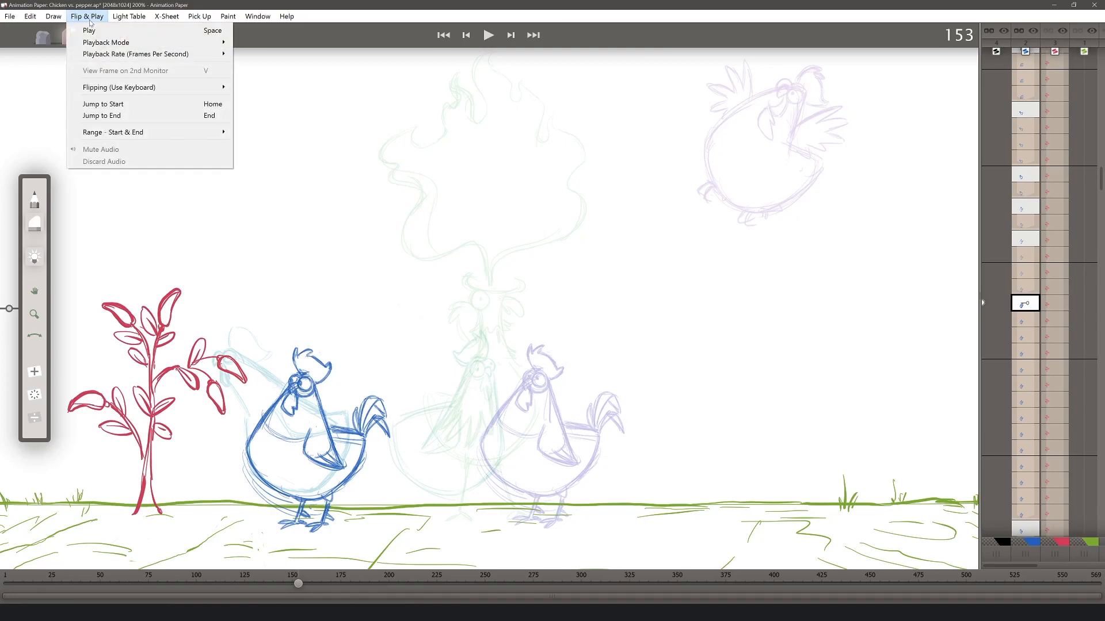
mouse_move(130, 90)
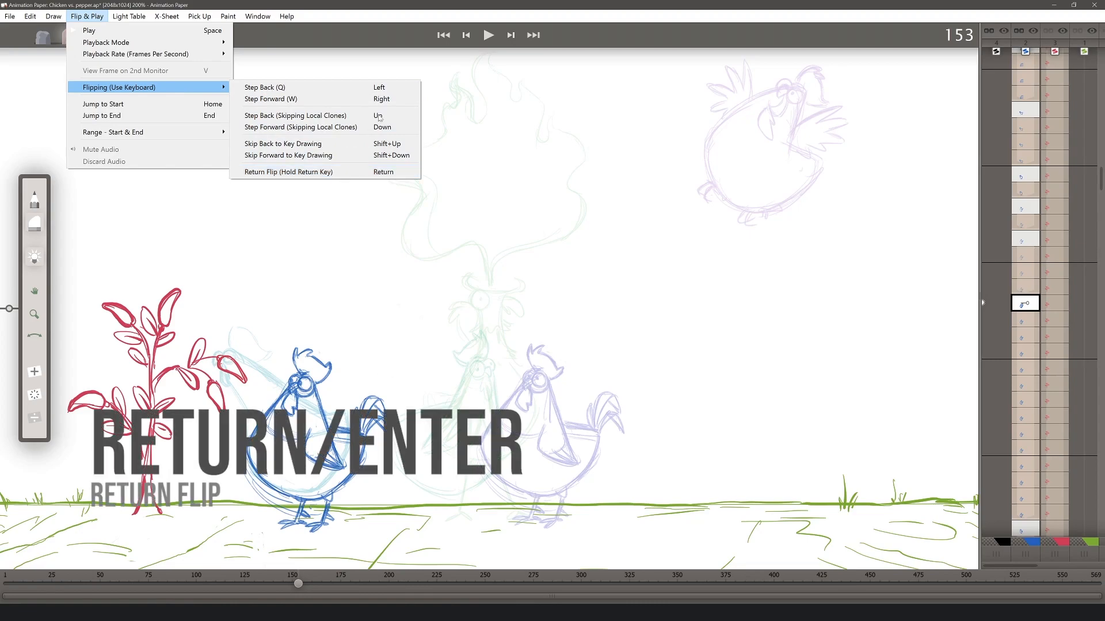
- Return-flip from frame 153 on the chicken layer to compare it with the preceding drawing
click(409, 15)
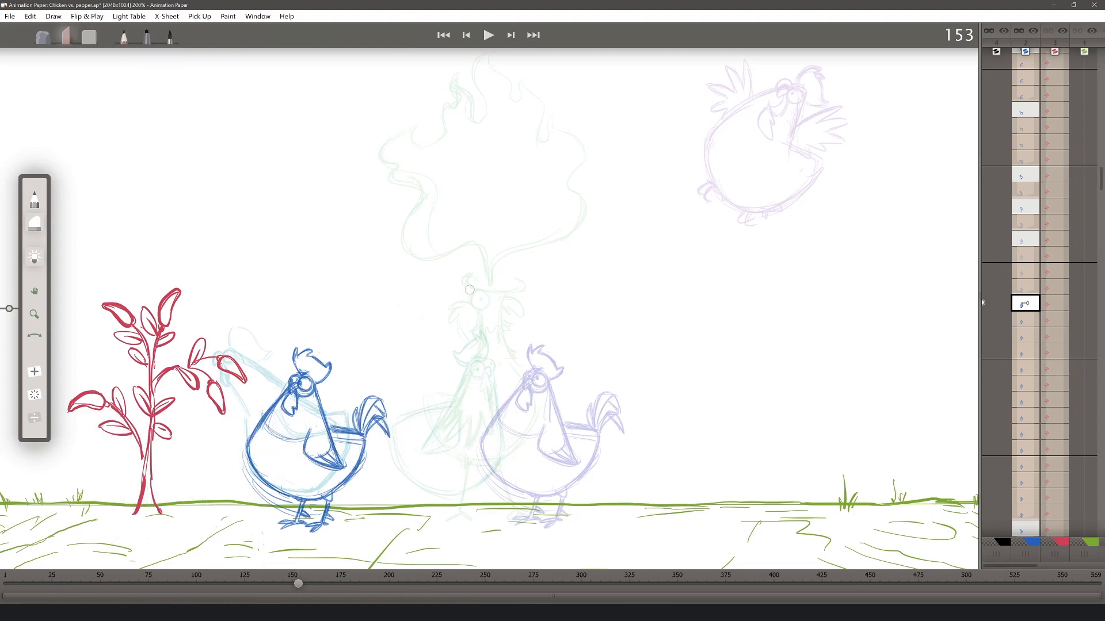
key(Return)
key(Left)
- Go to the green ground layer's drawing at frame 1 and change what the layer displays beyond its last drawing
drag(1098, 186, 1089, 80)
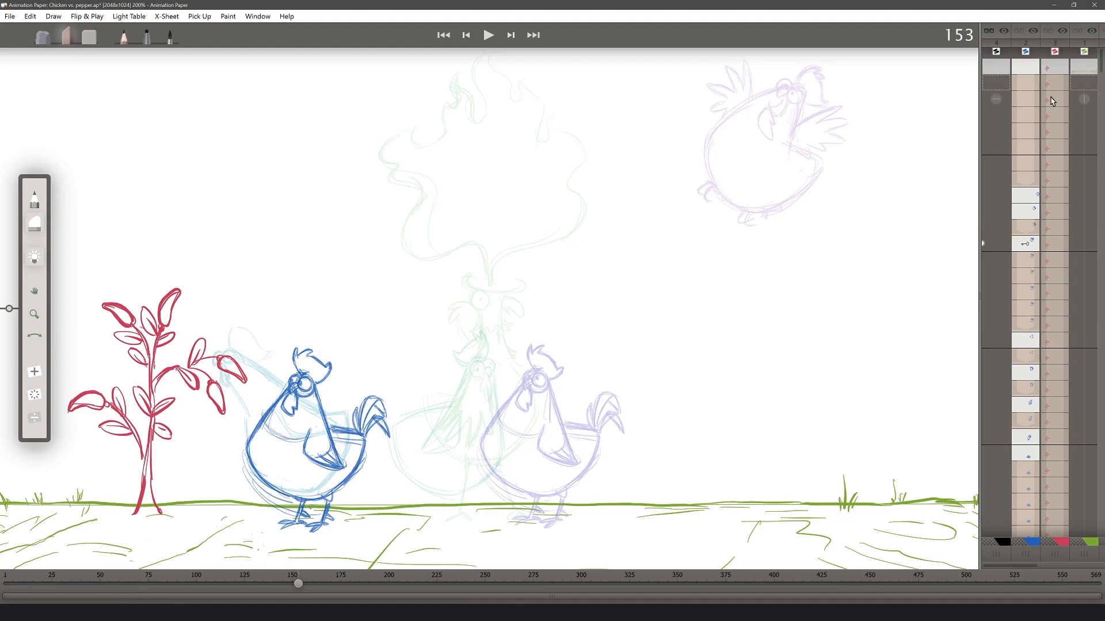
scroll(1100, 73, down, 2)
mouse_move(1100, 73)
mouse_down()
mouse_move(1093, 400)
mouse_move(1096, 59)
mouse_up()
click(1096, 60)
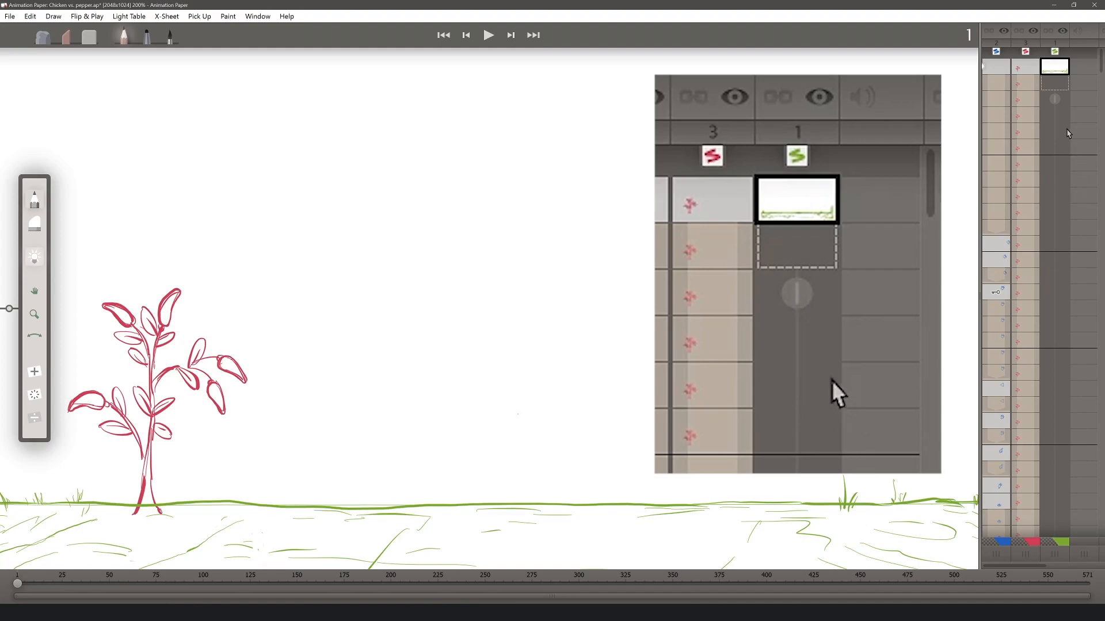
click(1058, 99)
- Find the active layer's What to Display Beyond Last Drawing option and restore the ground layer's previous display mode
click(167, 16)
mouse_move(271, 153)
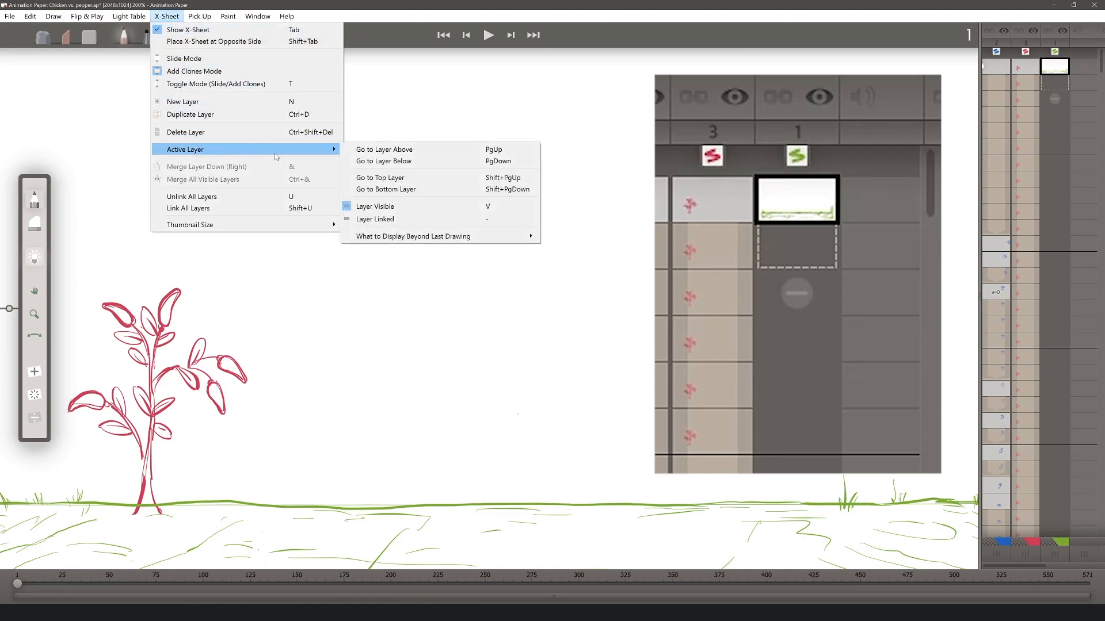
mouse_move(498, 237)
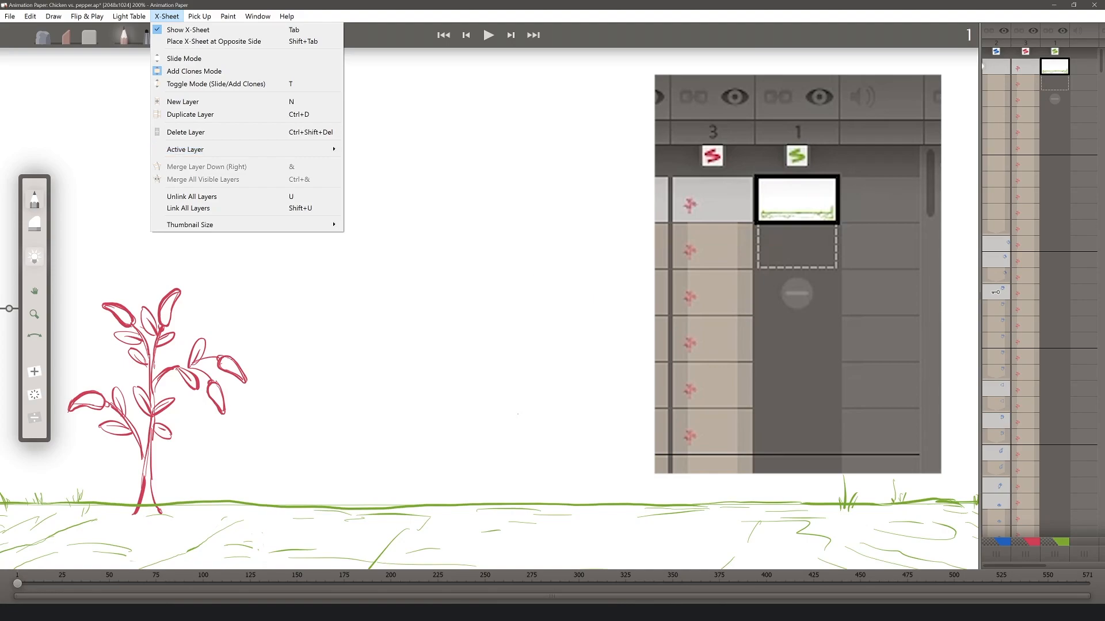
click(1057, 98)
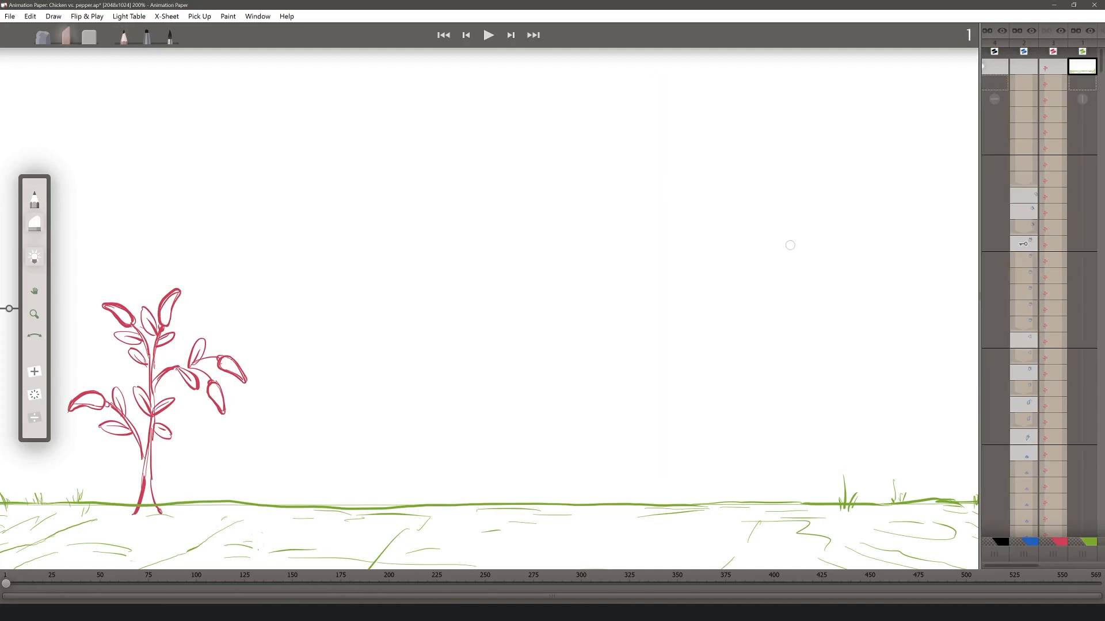
- Pencil a rough circle in the upper part of the scene on the black layer's frame 1 drawing
click(992, 68)
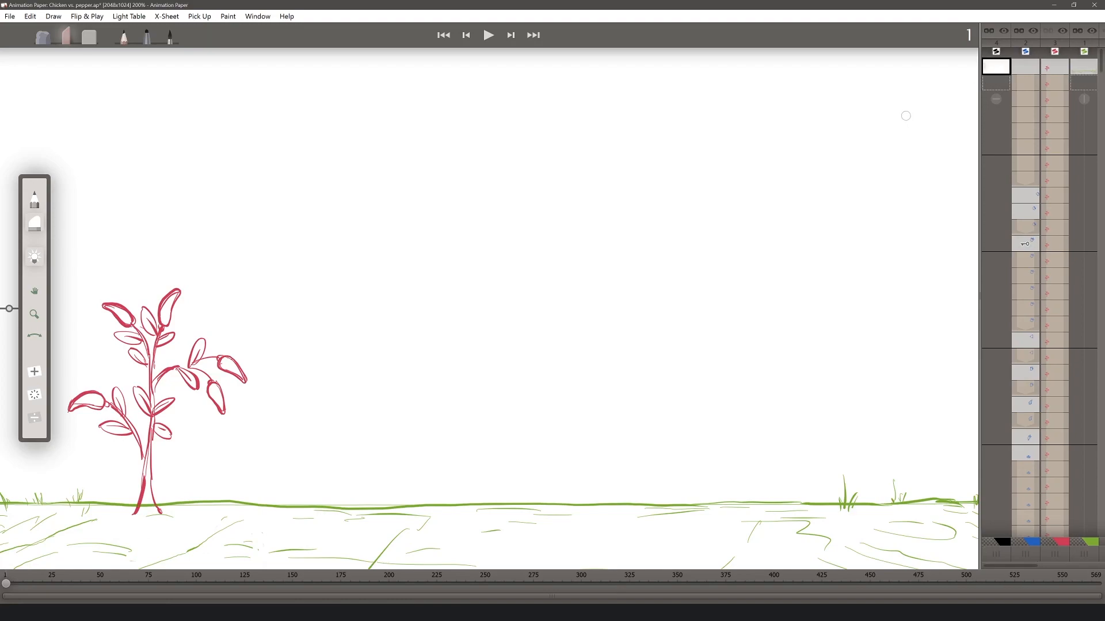
key(p)
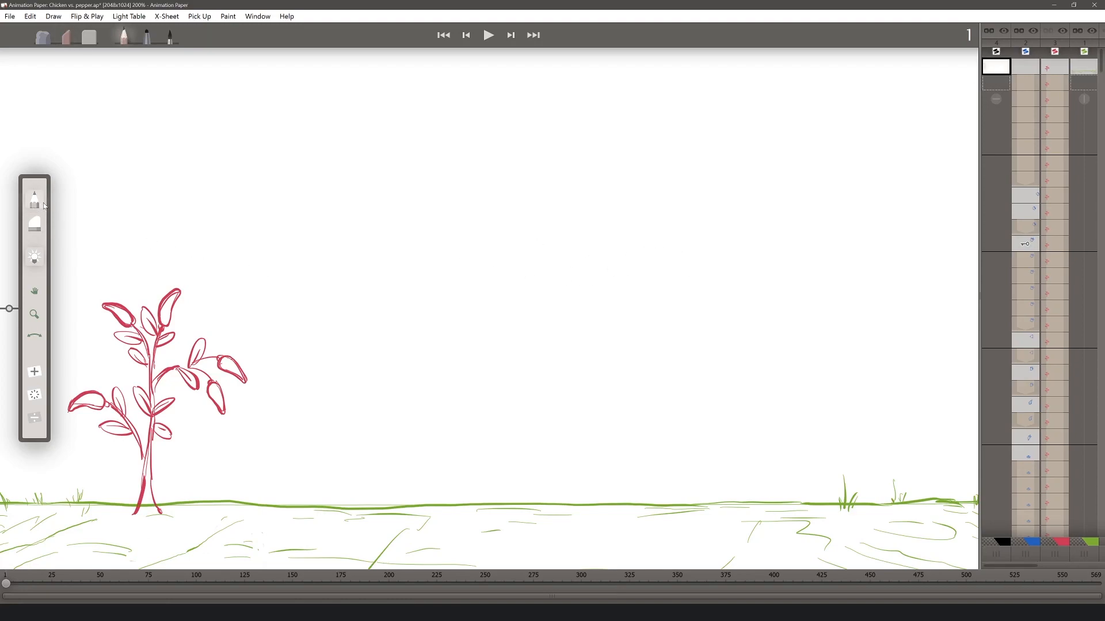
mouse_move(786, 258)
mouse_down()
mouse_move(708, 273)
mouse_move(740, 187)
mouse_move(716, 282)
mouse_up()
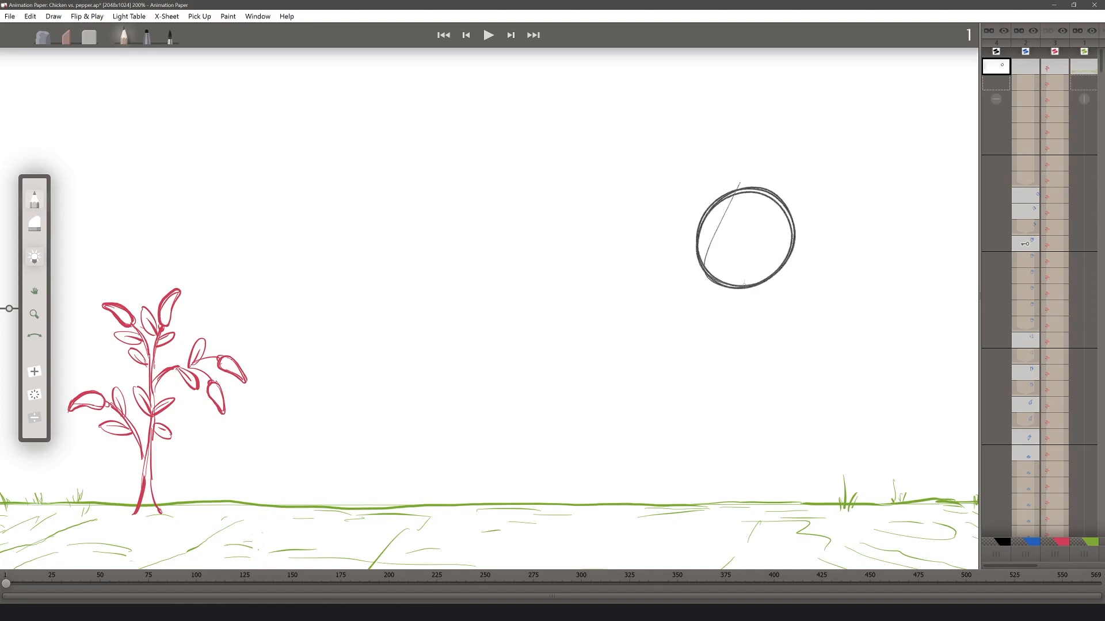
- Add three new drawings to the black layer at frames 2, 3 and 4, each with a rough circle in a different place
key(Insert)
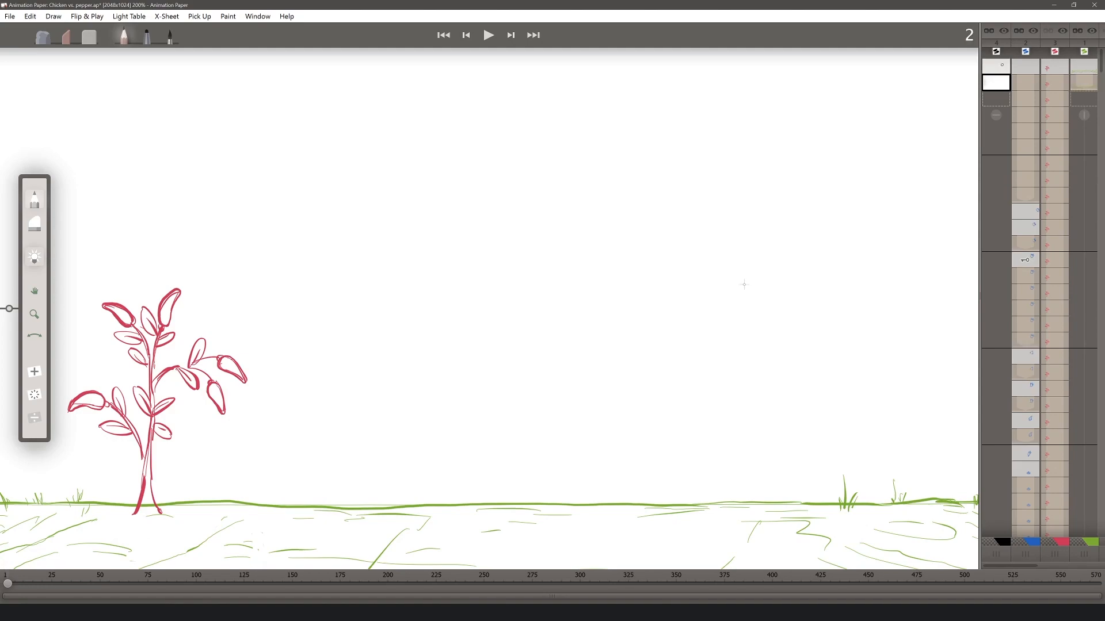
mouse_move(602, 214)
mouse_down()
mouse_move(627, 218)
mouse_move(552, 207)
mouse_move(576, 282)
mouse_up()
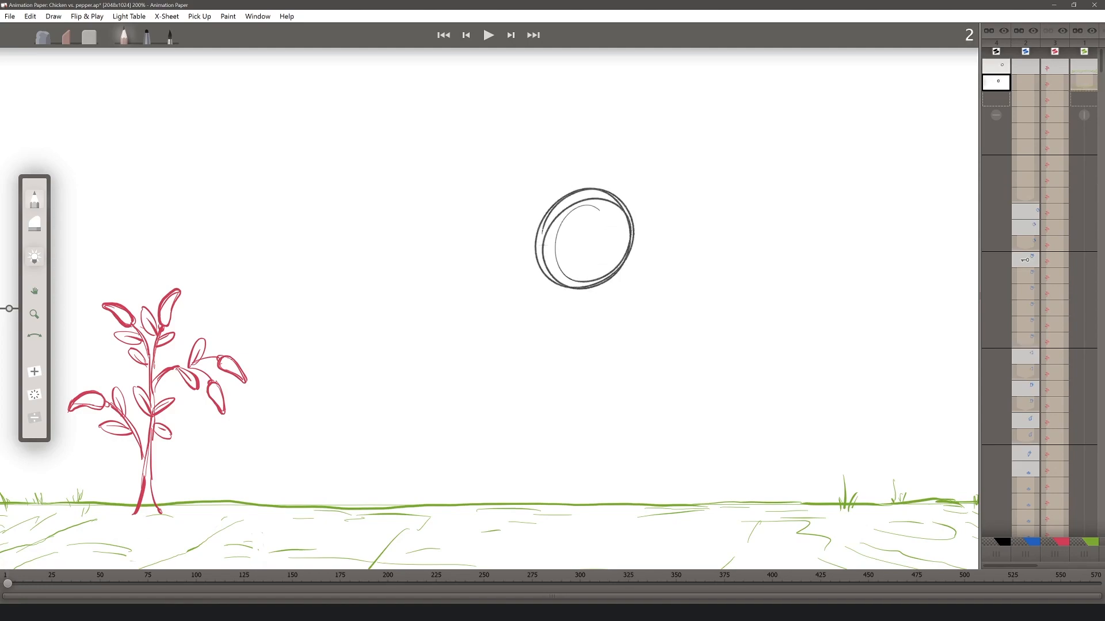
key(Insert)
mouse_move(814, 152)
mouse_down()
mouse_move(886, 155)
mouse_move(817, 143)
mouse_up()
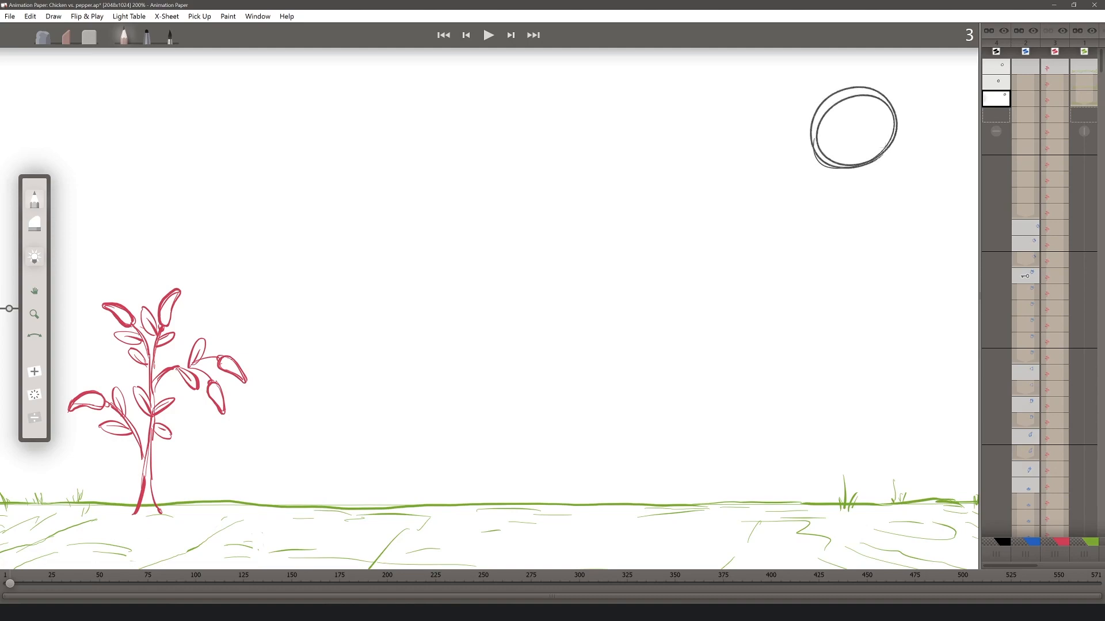
key(Insert)
mouse_move(903, 254)
mouse_down()
mouse_move(869, 239)
mouse_move(904, 215)
mouse_move(865, 241)
mouse_up()
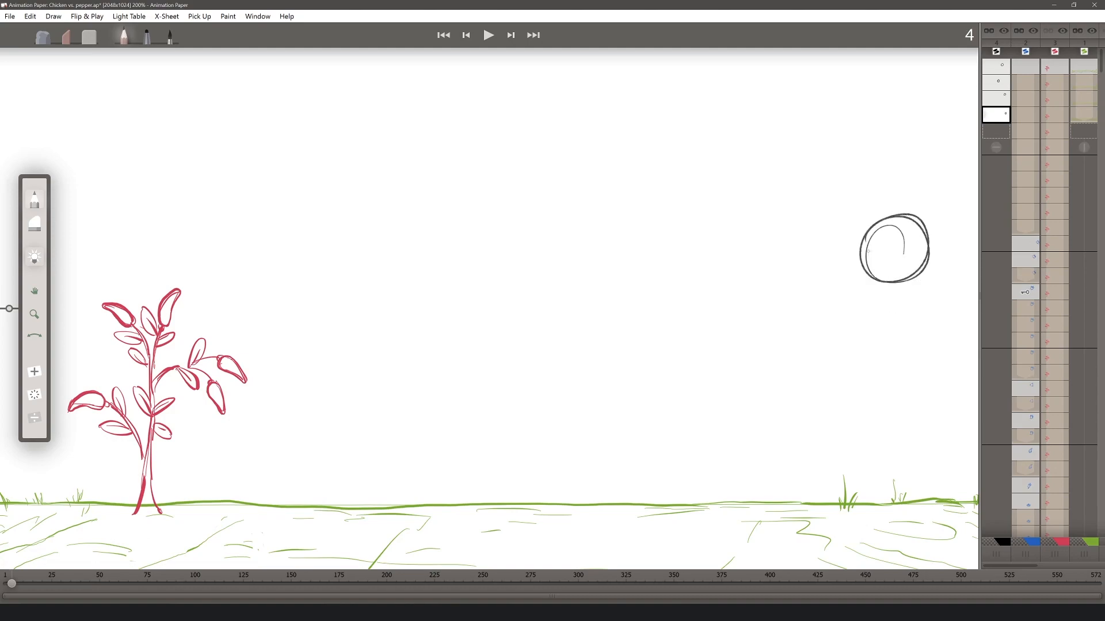
- Play back the animation to check how the circle drawings display beyond frame 4, and stop it
click(488, 35)
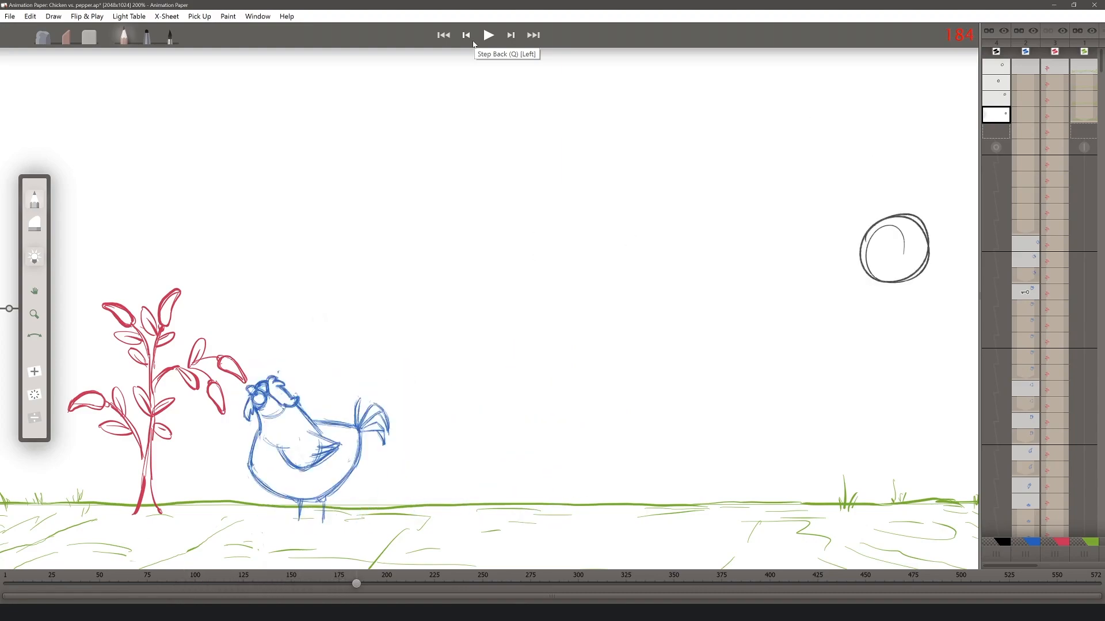
click(806, 310)
- Bring up the second speed dial over the canvas at frame 4 and pick one of its commands
key(shift+s)
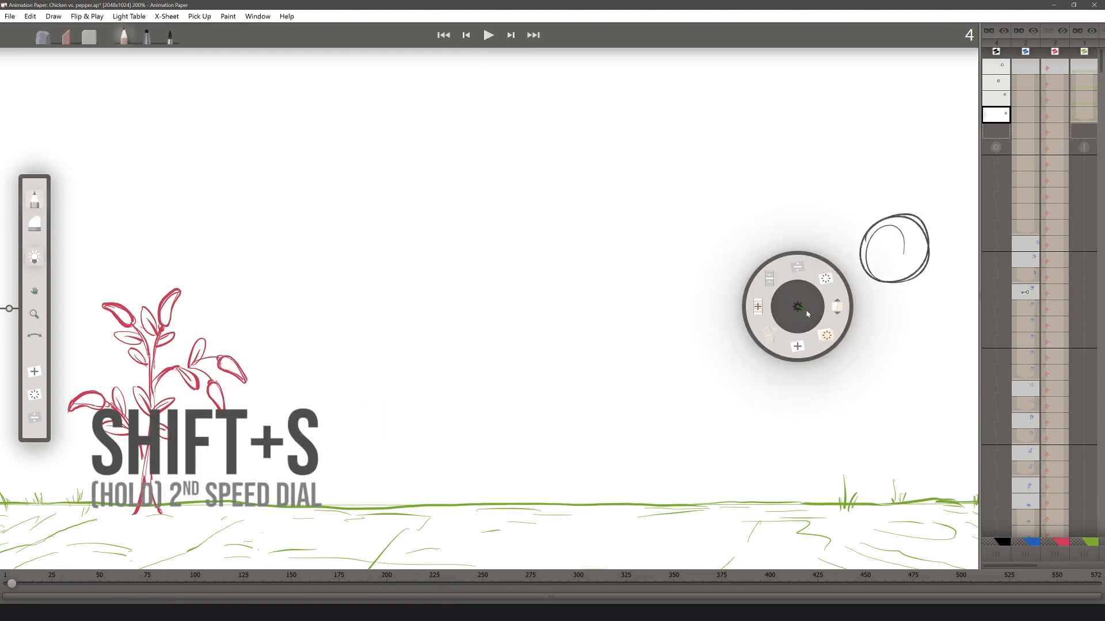
click(769, 282)
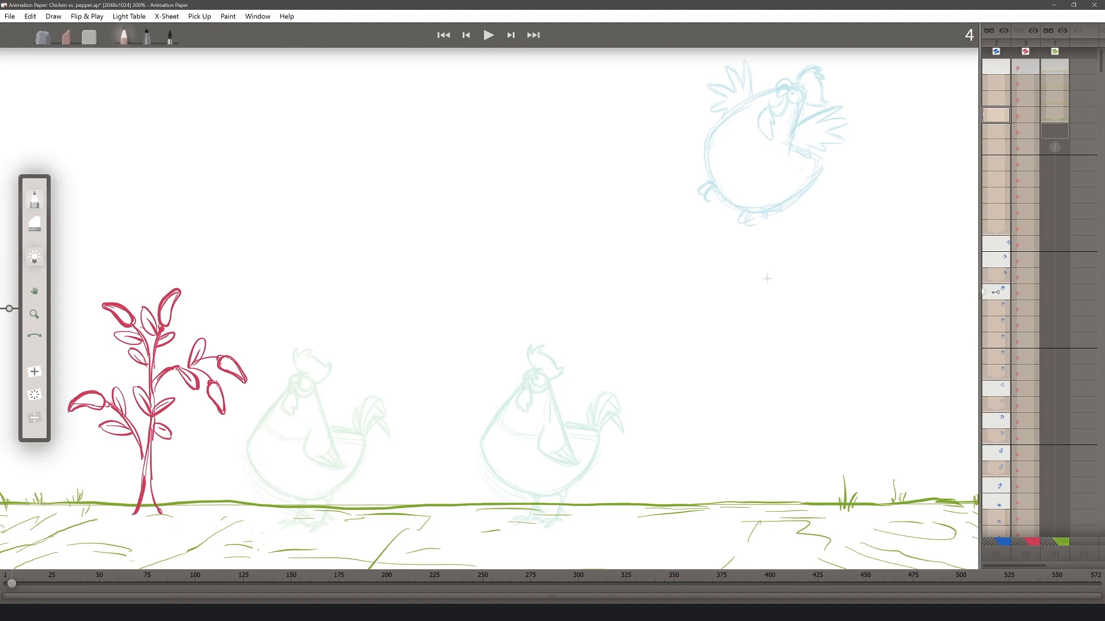